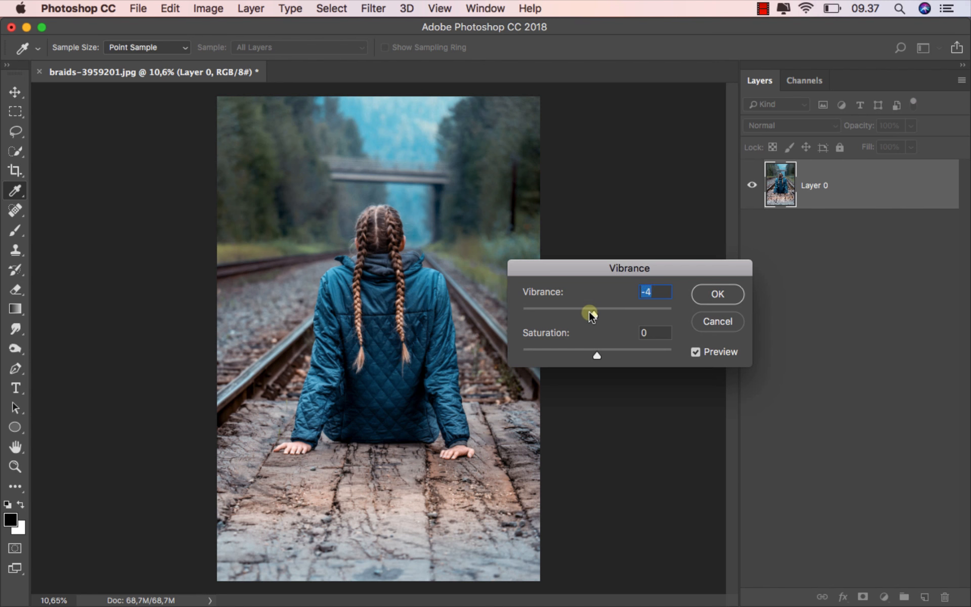
Step: Lower the photo's vibrance to -56, compare it with the preview off and on, and apply the adjustment
{"action": "left_click_drag", "start_coordinate": [590, 315], "coordinate": [565, 316]}
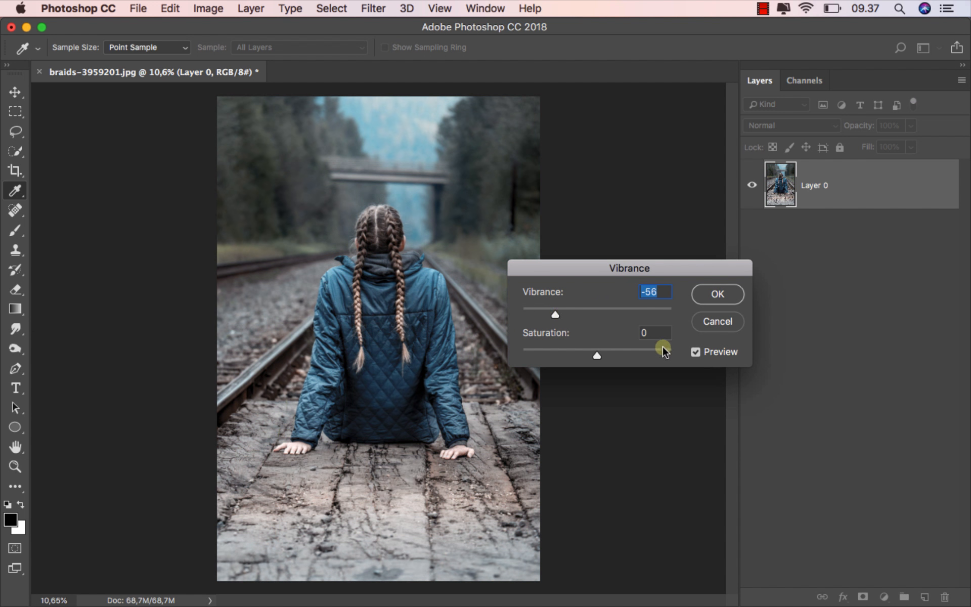
{"action": "left_click", "coordinate": [696, 352]}
{"action": "left_click", "coordinate": [696, 352]}
{"action": "left_click", "coordinate": [712, 292]}
{"action": "key", "text": "v"}
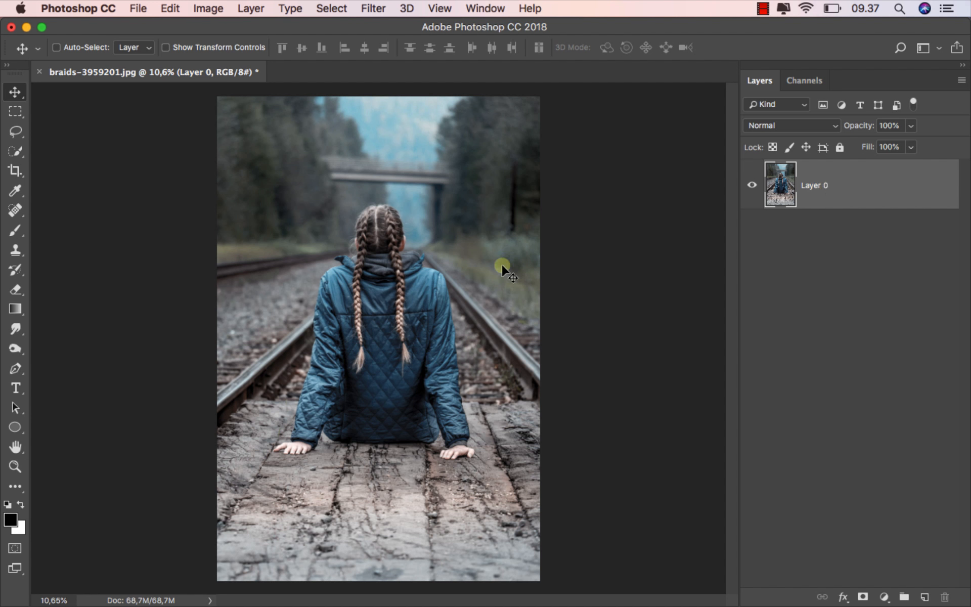
Step: Crop away the lowest strip of wooden planks from the photo, keeping its full width
{"action": "left_click_drag", "start_coordinate": [16, 171], "coordinate": [65, 171]}
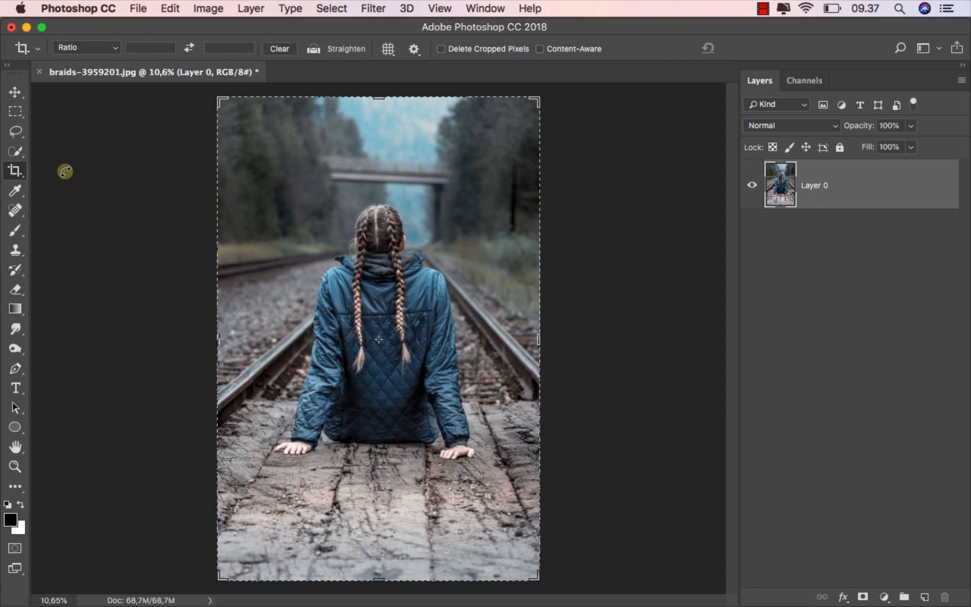
{"action": "left_click_drag", "start_coordinate": [377, 580], "coordinate": [407, 522]}
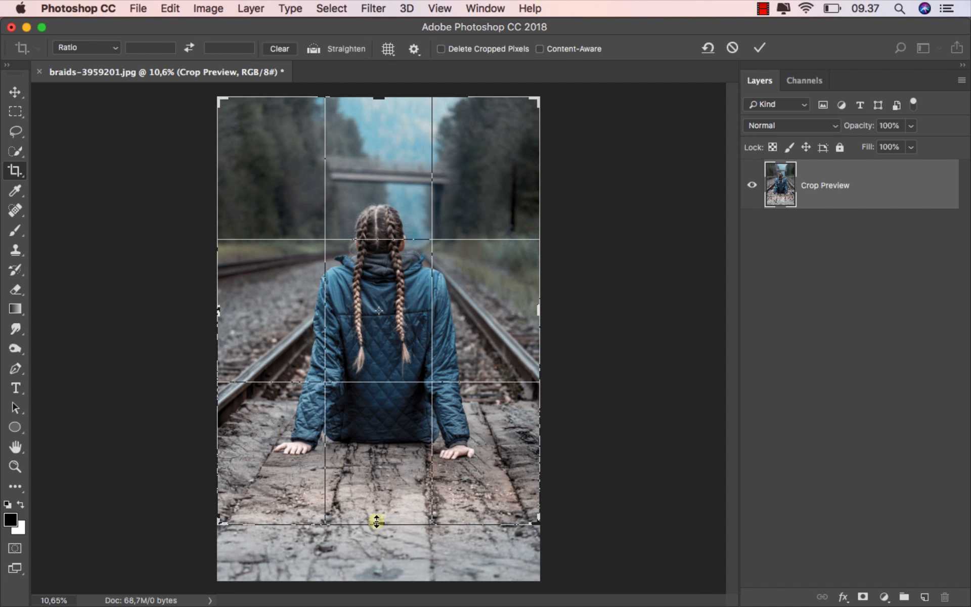
{"action": "left_click_drag", "start_coordinate": [376, 521], "coordinate": [378, 517]}
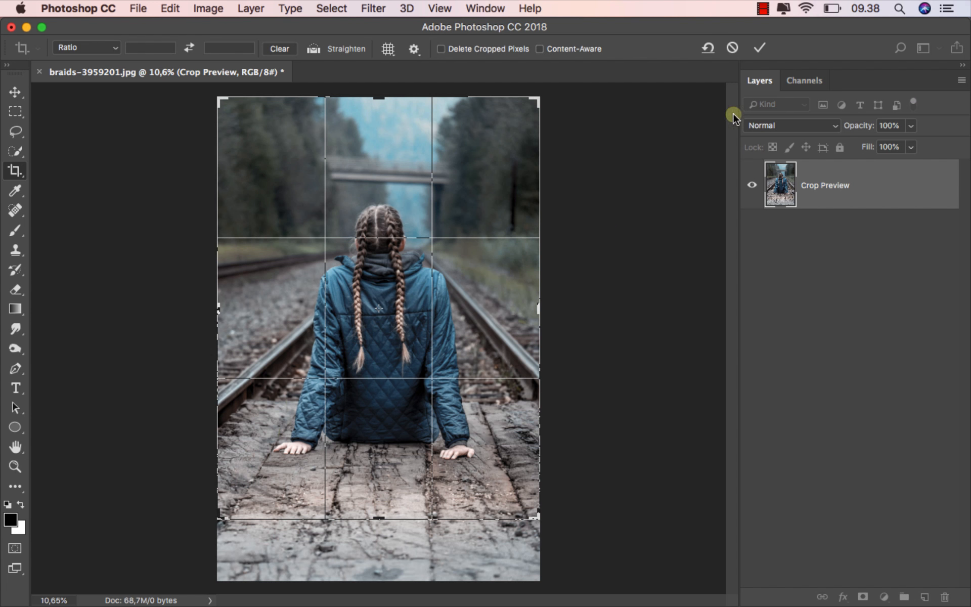
{"action": "left_click", "coordinate": [757, 49]}
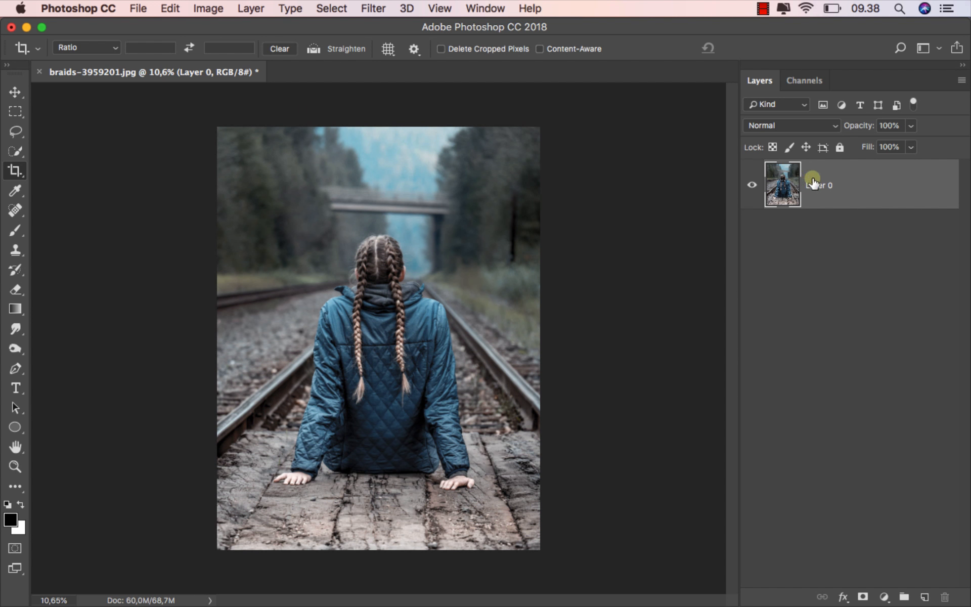
Step: Duplicate Layer 0 and start a Quick Selection on the copy covering the woman's head, ears and part of the hood
{"action": "key", "text": "v"}
{"action": "left_click_drag", "start_coordinate": [841, 189], "coordinate": [927, 598]}
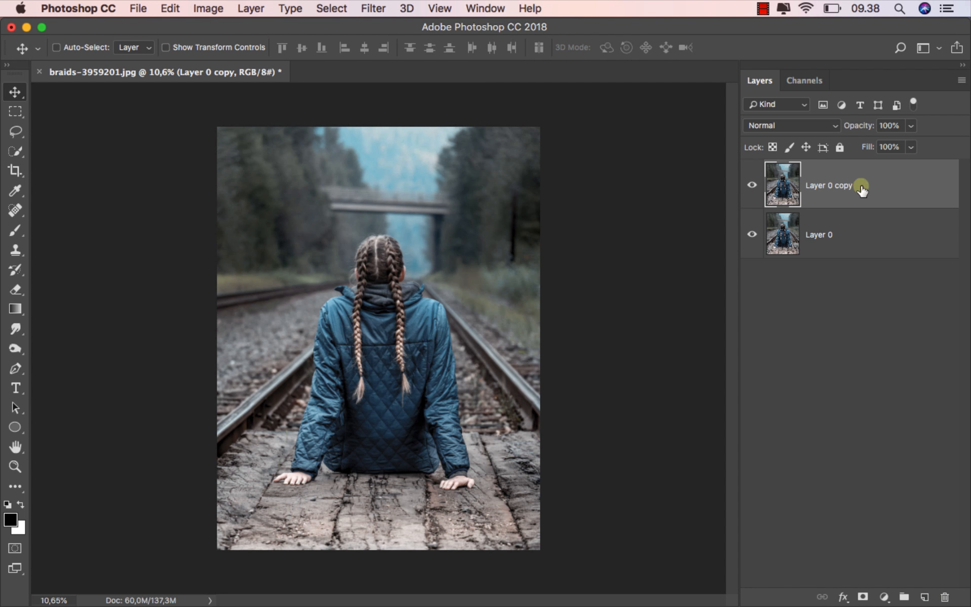
{"action": "left_click_drag", "start_coordinate": [16, 150], "coordinate": [51, 150]}
{"action": "scroll", "coordinate": [370, 301], "scroll_direction": "up", "scroll_amount": 10}
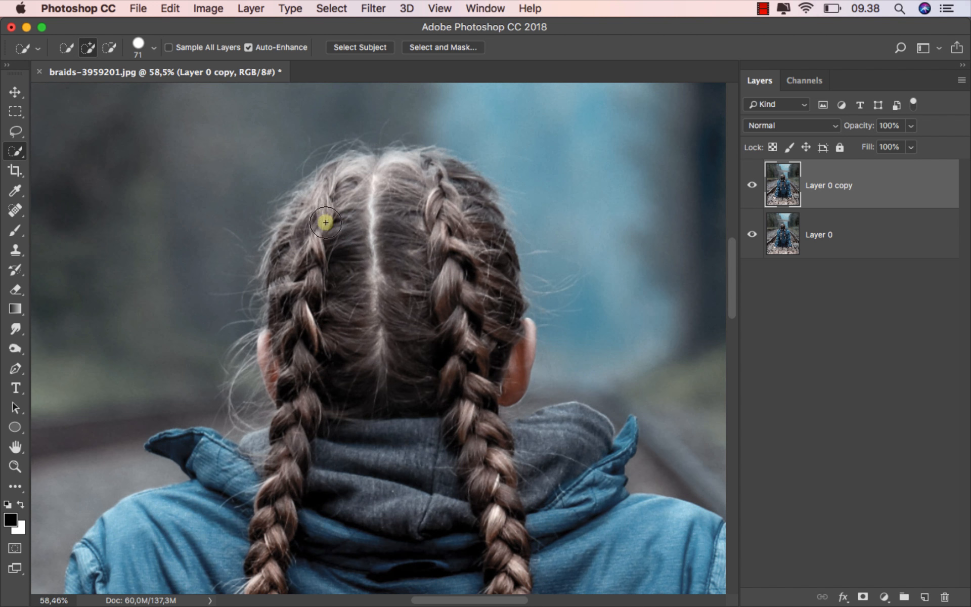
{"action": "mouse_move", "coordinate": [326, 222]}
{"action": "left_mouse_down"}
{"action": "mouse_move", "coordinate": [306, 210]}
{"action": "mouse_move", "coordinate": [368, 170]}
{"action": "mouse_move", "coordinate": [451, 189]}
{"action": "mouse_move", "coordinate": [517, 352]}
{"action": "mouse_move", "coordinate": [430, 230]}
{"action": "mouse_move", "coordinate": [325, 241]}
{"action": "mouse_move", "coordinate": [297, 302]}
{"action": "mouse_move", "coordinate": [295, 377]}
{"action": "mouse_move", "coordinate": [305, 243]}
{"action": "mouse_move", "coordinate": [405, 319]}
{"action": "mouse_move", "coordinate": [474, 422]}
{"action": "mouse_move", "coordinate": [542, 429]}
{"action": "mouse_move", "coordinate": [555, 412]}
{"action": "left_mouse_up"}
{"action": "scroll", "coordinate": [516, 347], "scroll_direction": "down", "scroll_amount": 2}
{"action": "left_click_drag", "start_coordinate": [555, 413], "coordinate": [526, 251]}
Step: Extend the selection over the jacket collar and the right shoulder with a smaller brush of 13 px
{"action": "key", "text": "bracketleft"}
{"action": "key", "text": "bracketleft"}
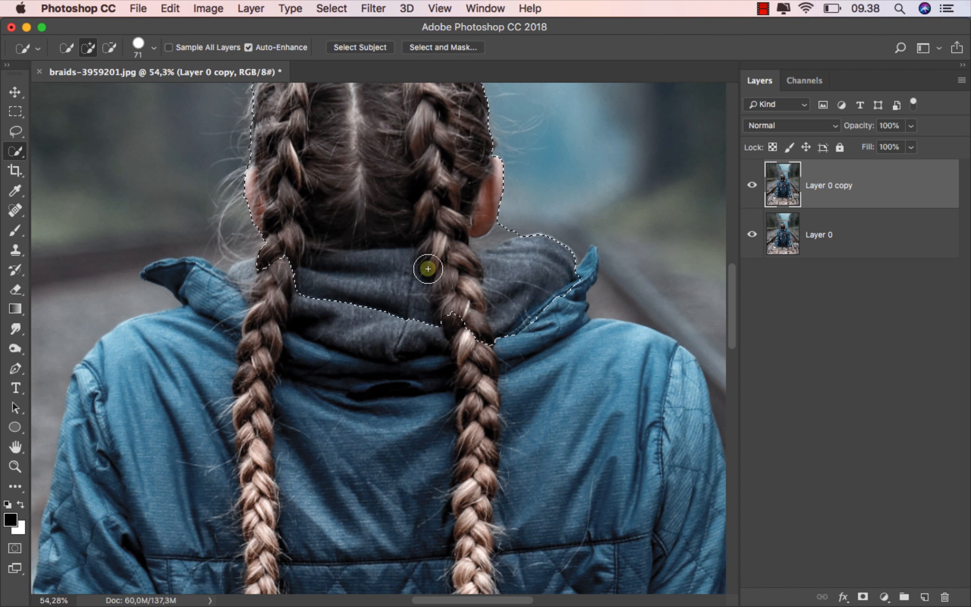
{"action": "mouse_move", "coordinate": [426, 265]}
{"action": "left_mouse_down"}
{"action": "mouse_move", "coordinate": [238, 284]}
{"action": "mouse_move", "coordinate": [165, 268]}
{"action": "mouse_move", "coordinate": [195, 265]}
{"action": "mouse_move", "coordinate": [178, 285]}
{"action": "mouse_move", "coordinate": [152, 273]}
{"action": "mouse_move", "coordinate": [185, 273]}
{"action": "left_mouse_up"}
{"action": "key", "text": "bracketleft"}
{"action": "key", "text": "bracketleft"}
{"action": "mouse_move", "coordinate": [510, 222]}
{"action": "left_mouse_down"}
{"action": "mouse_move", "coordinate": [475, 243]}
{"action": "mouse_move", "coordinate": [591, 254]}
{"action": "mouse_move", "coordinate": [589, 281]}
{"action": "mouse_move", "coordinate": [613, 325]}
{"action": "mouse_move", "coordinate": [689, 418]}
{"action": "left_mouse_up"}
{"action": "scroll", "coordinate": [686, 416], "scroll_direction": "down", "scroll_amount": 2}
{"action": "scroll", "coordinate": [667, 418], "scroll_direction": "down", "scroll_amount": 2}
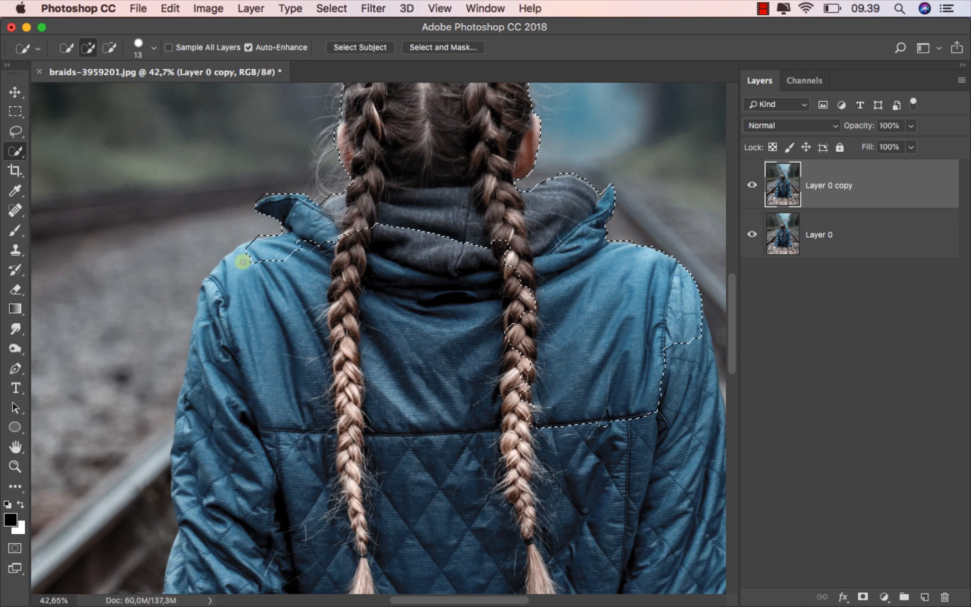
Step: Add the left shoulder and the outer edges of both upper sleeves to the selection
{"action": "mouse_move", "coordinate": [218, 260]}
{"action": "left_mouse_down"}
{"action": "mouse_move", "coordinate": [191, 347]}
{"action": "mouse_move", "coordinate": [181, 507]}
{"action": "mouse_move", "coordinate": [194, 511]}
{"action": "left_mouse_up"}
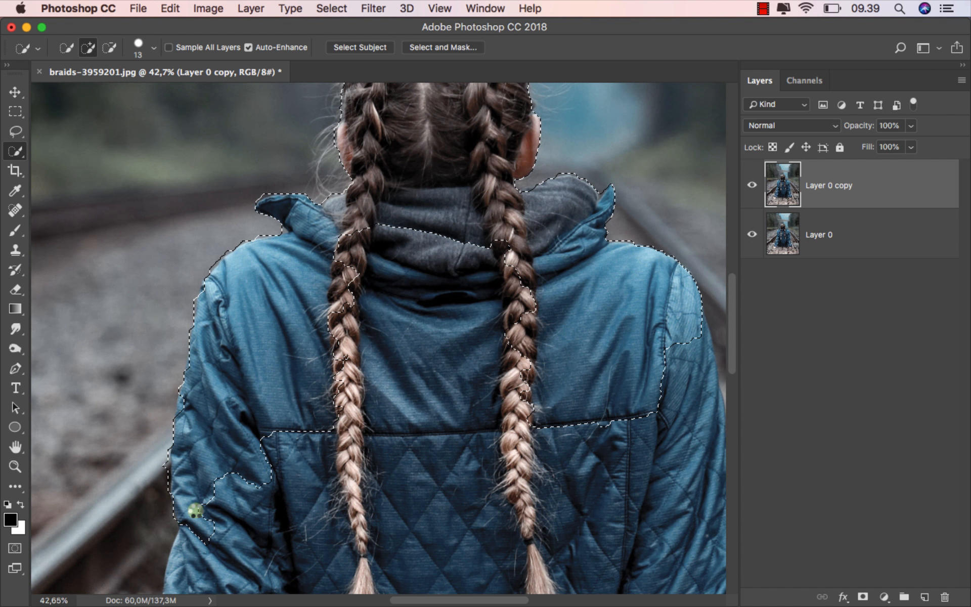
{"action": "left_click_drag", "start_coordinate": [182, 411], "coordinate": [178, 398]}
{"action": "scroll", "coordinate": [629, 288], "scroll_direction": "right", "scroll_amount": 3}
{"action": "scroll", "coordinate": [629, 288], "scroll_direction": "down", "scroll_amount": 1}
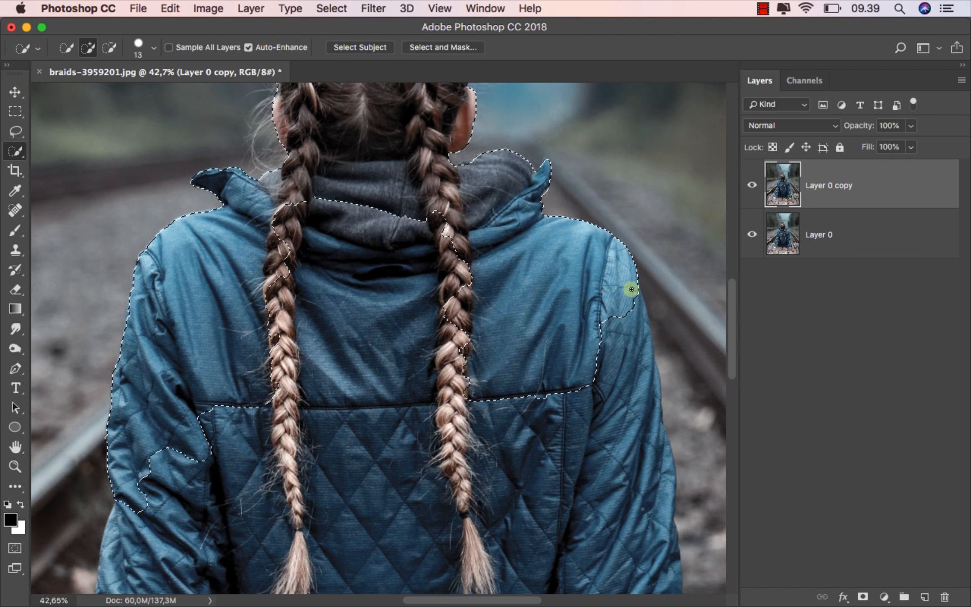
{"action": "mouse_move", "coordinate": [628, 288]}
{"action": "left_mouse_down"}
{"action": "mouse_move", "coordinate": [646, 327]}
{"action": "mouse_move", "coordinate": [669, 540]}
{"action": "mouse_move", "coordinate": [674, 483]}
{"action": "mouse_move", "coordinate": [645, 355]}
{"action": "left_mouse_up"}
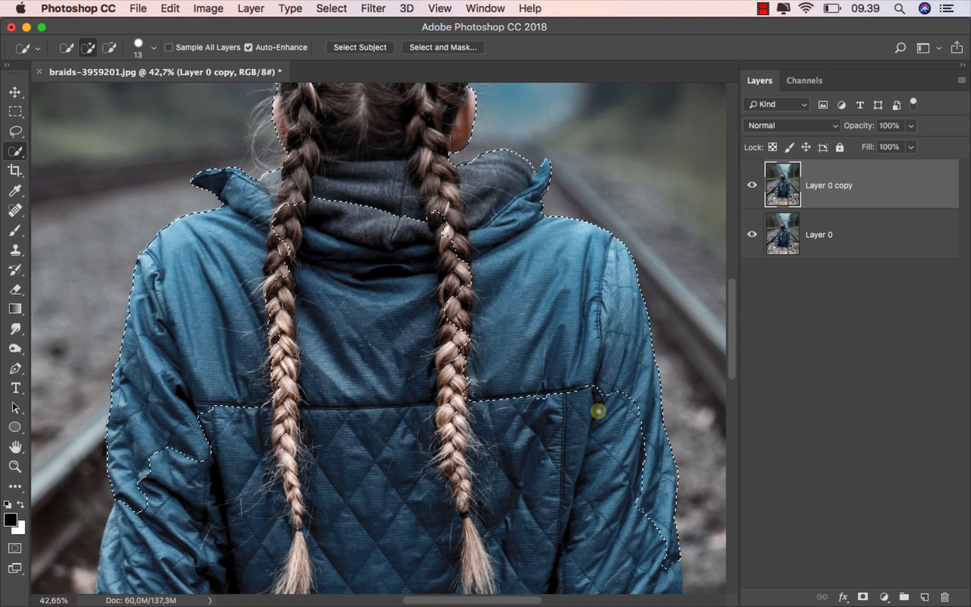
Step: Enlarge the selection brush to 140 px and add the middle of the jacket's back and the braids to the selection
{"action": "scroll", "coordinate": [599, 409], "scroll_direction": "down", "scroll_amount": 2}
{"action": "scroll", "coordinate": [599, 410], "scroll_direction": "down", "scroll_amount": 2}
{"action": "key", "text": "bracketright"}
{"action": "key", "text": "bracketright"}
{"action": "key", "text": "bracketright"}
{"action": "key", "text": "bracketright"}
{"action": "key", "text": "bracketright"}
{"action": "key", "text": "bracketright"}
{"action": "key", "text": "bracketright"}
{"action": "key", "text": "bracketright"}
{"action": "key", "text": "bracketright"}
{"action": "key", "text": "bracketright"}
{"action": "key", "text": "bracketright"}
{"action": "key", "text": "bracketright"}
{"action": "key", "text": "bracketright"}
{"action": "mouse_move", "coordinate": [383, 160]}
{"action": "left_mouse_down"}
{"action": "mouse_move", "coordinate": [505, 332]}
{"action": "mouse_move", "coordinate": [449, 392]}
{"action": "left_mouse_up"}
{"action": "scroll", "coordinate": [450, 392], "scroll_direction": "down", "scroll_amount": 5}
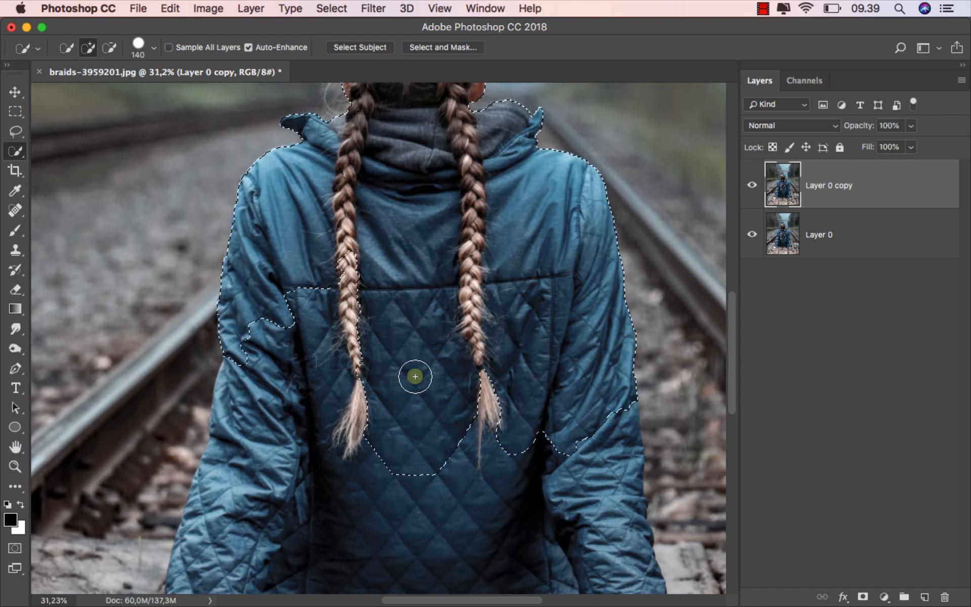
Step: Add the lower jacket, both lower sleeves and both hands to the selection
{"action": "mouse_move", "coordinate": [265, 210]}
{"action": "left_mouse_down"}
{"action": "mouse_move", "coordinate": [236, 376]}
{"action": "mouse_move", "coordinate": [194, 541]}
{"action": "left_mouse_up"}
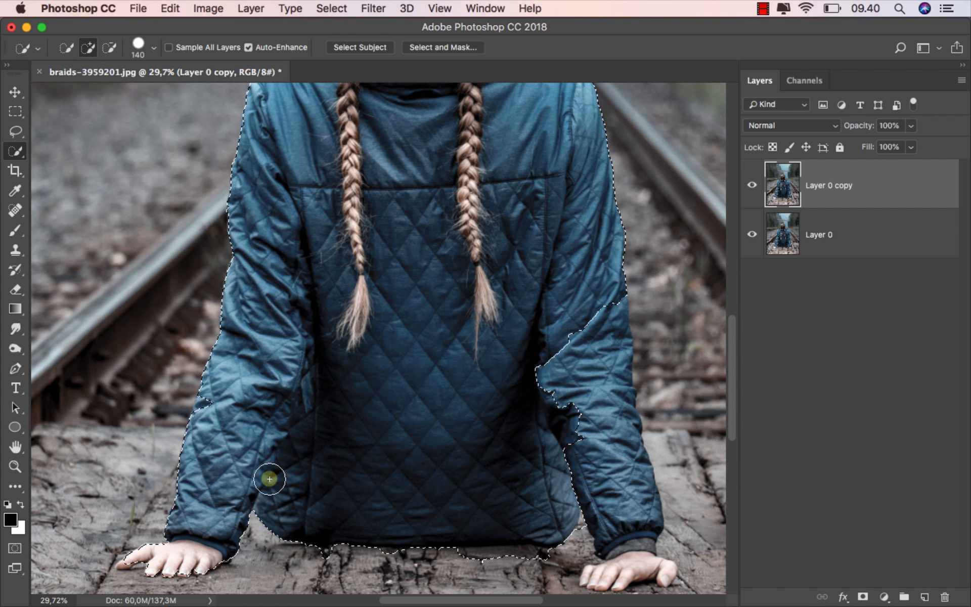
{"action": "scroll", "coordinate": [266, 475], "scroll_direction": "down", "scroll_amount": 2}
{"action": "scroll", "coordinate": [267, 474], "scroll_direction": "right", "scroll_amount": 1}
{"action": "mouse_move", "coordinate": [516, 332]}
{"action": "left_mouse_down"}
{"action": "mouse_move", "coordinate": [559, 314]}
{"action": "mouse_move", "coordinate": [588, 495]}
{"action": "left_mouse_up"}
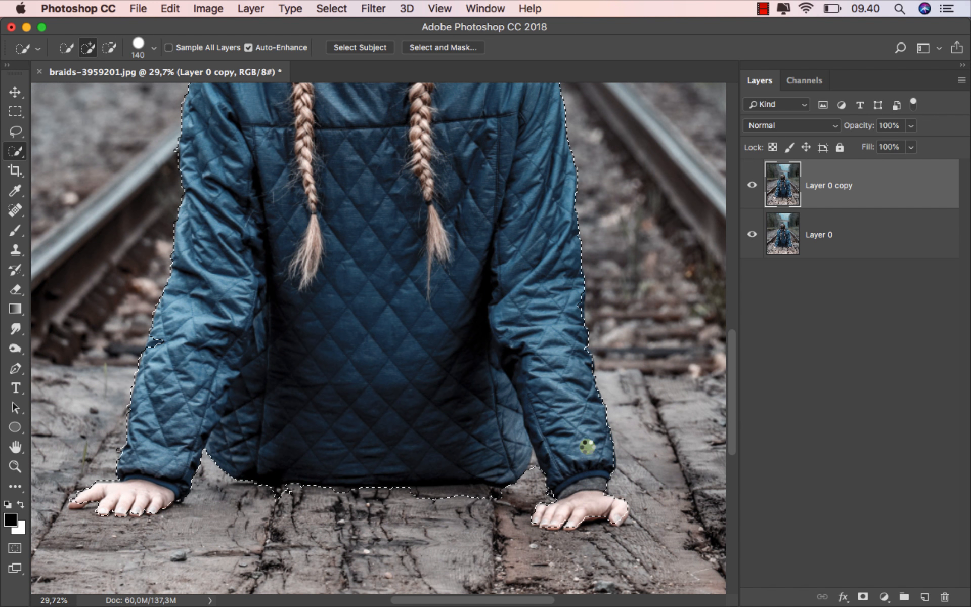
Step: Reduce the selection brush to 45 px and examine the selection along the jacket's hem and around the whole figure
{"action": "key", "text": "bracketleft"}
{"action": "key", "text": "bracketleft"}
{"action": "key", "text": "bracketleft"}
{"action": "key", "text": "bracketleft"}
{"action": "key", "text": "bracketleft"}
{"action": "key", "text": "bracketleft"}
{"action": "key", "text": "bracketleft"}
{"action": "key", "text": "bracketleft"}
{"action": "key", "text": "bracketleft"}
{"action": "key", "text": "bracketleft"}
{"action": "scroll", "coordinate": [73, 511], "scroll_direction": "up", "scroll_amount": 1}
{"action": "scroll", "coordinate": [74, 511], "scroll_direction": "up", "scroll_amount": 2}
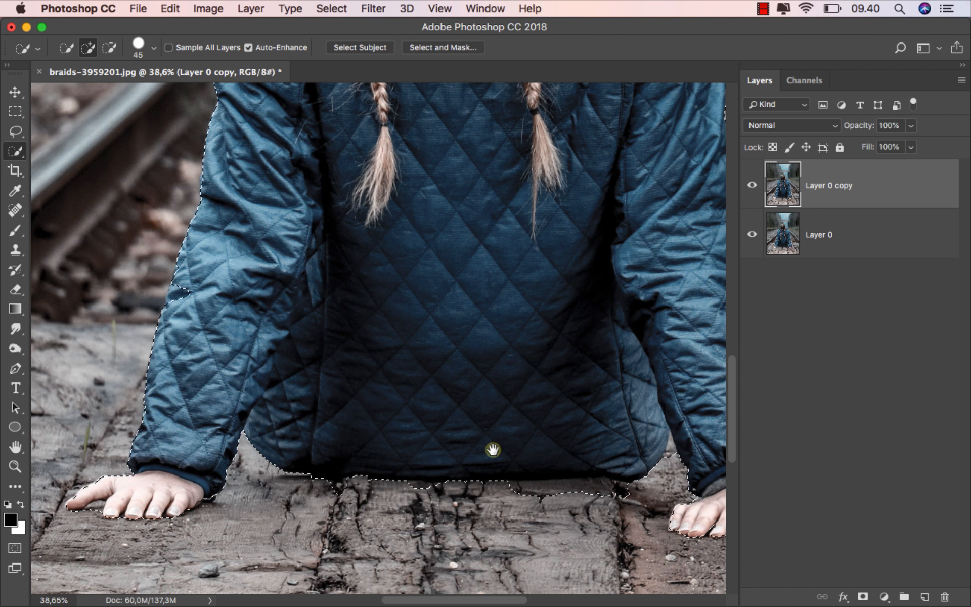
{"action": "scroll", "coordinate": [494, 449], "scroll_direction": "right", "scroll_amount": 5}
{"action": "scroll", "coordinate": [509, 486], "scroll_direction": "down", "scroll_amount": 3}
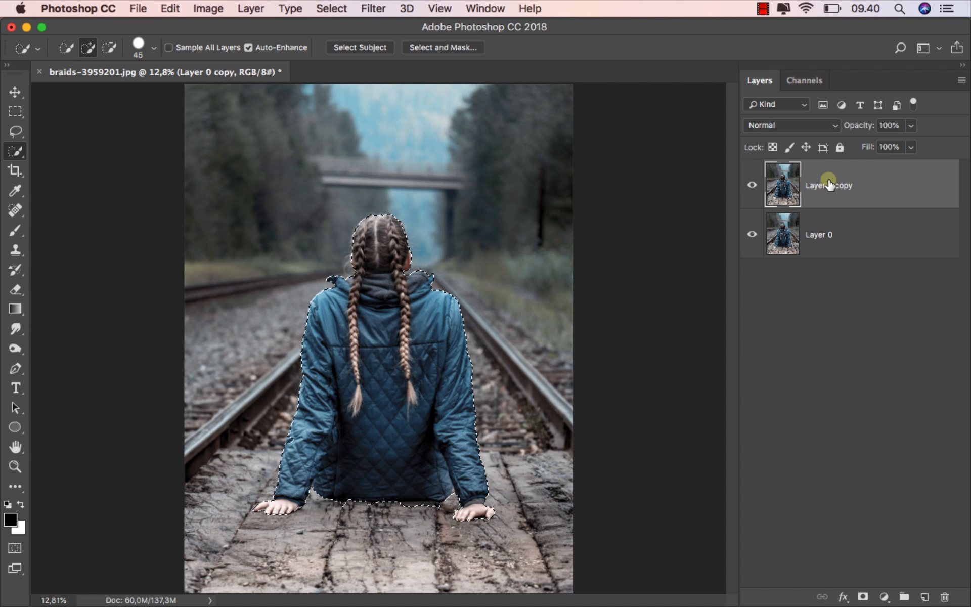
Step: Add the selection as a layer mask on Layer 0 copy and hide Layer 0
{"action": "left_click", "coordinate": [863, 597]}
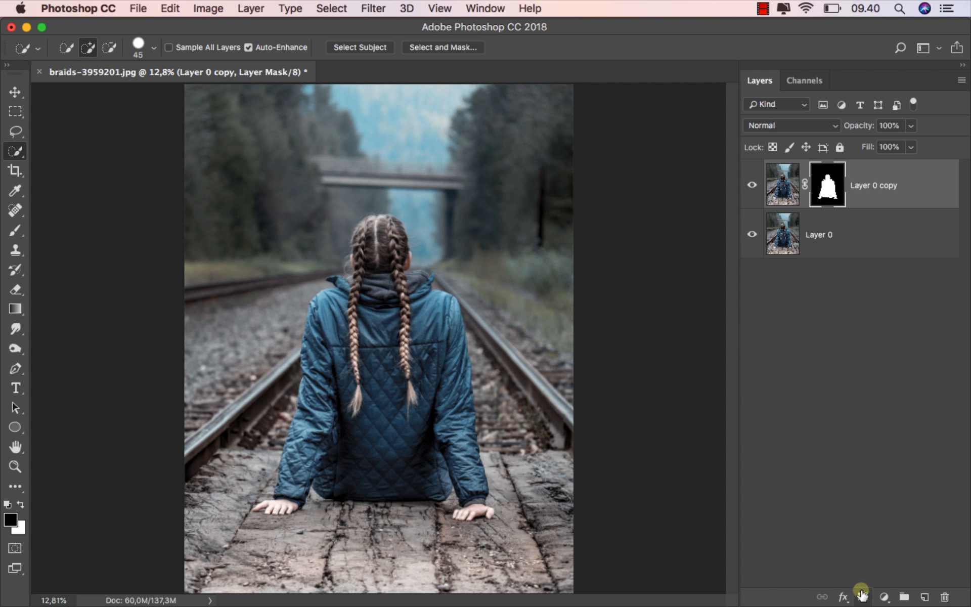
{"action": "left_click", "coordinate": [751, 235]}
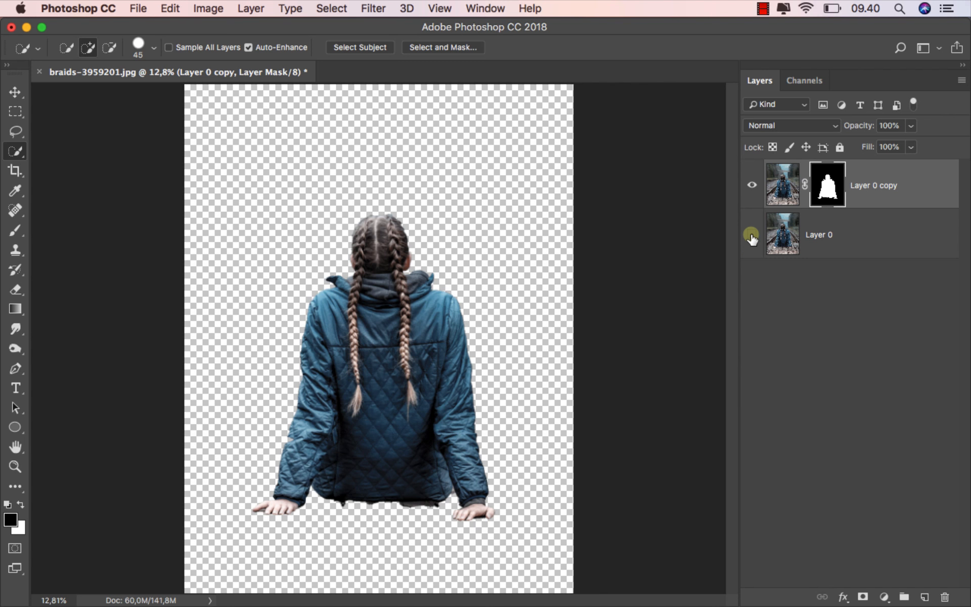
Step: Refine the layer mask in Select and Mask by brushing the hair edges around the head at size 41
{"action": "right_click", "coordinate": [820, 195]}
{"action": "left_click", "coordinate": [775, 305]}
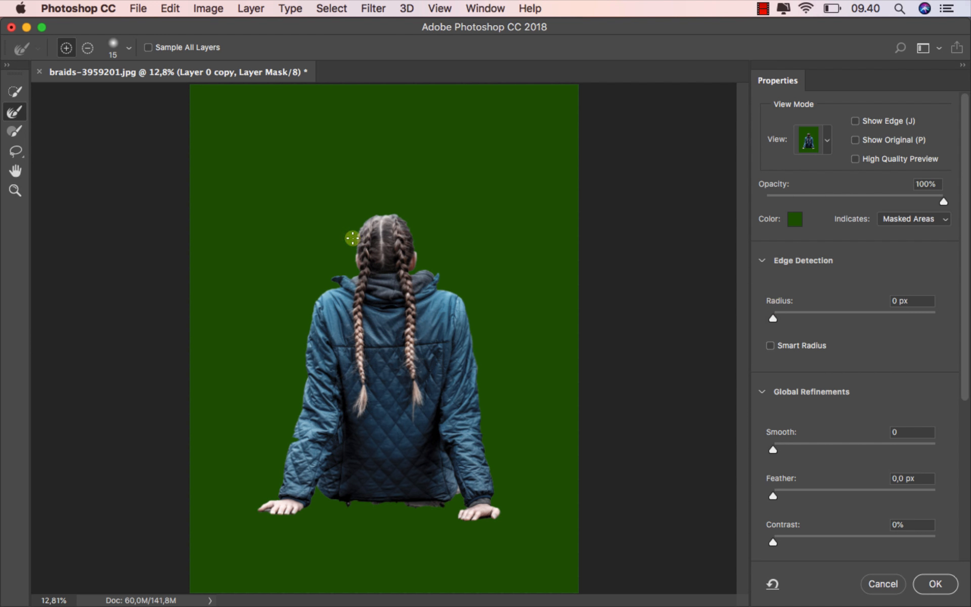
{"action": "scroll", "coordinate": [352, 238], "scroll_direction": "up", "scroll_amount": 5}
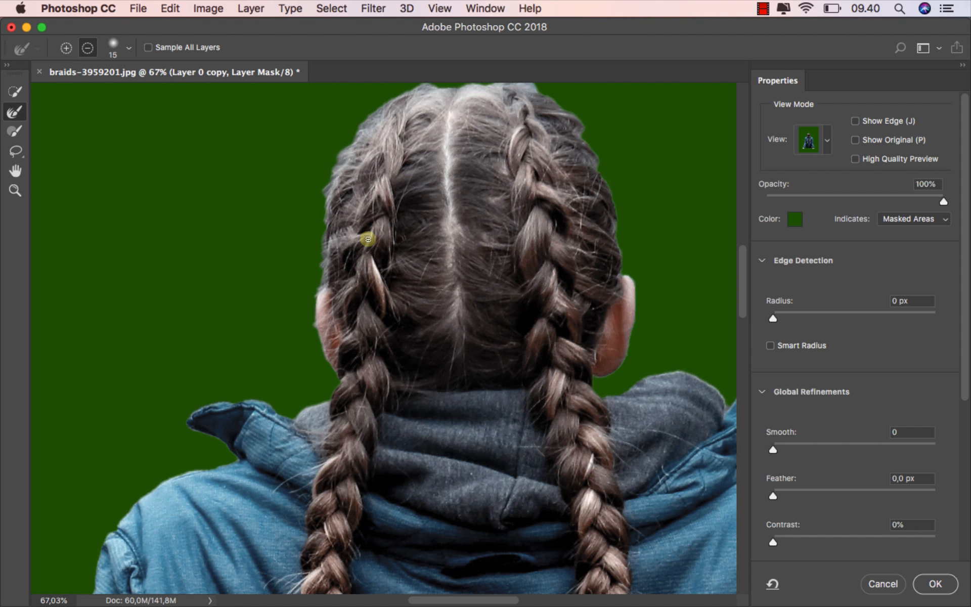
{"action": "mouse_move", "coordinate": [344, 264]}
{"action": "left_mouse_down"}
{"action": "mouse_move", "coordinate": [293, 358]}
{"action": "mouse_move", "coordinate": [257, 347]}
{"action": "left_mouse_up"}
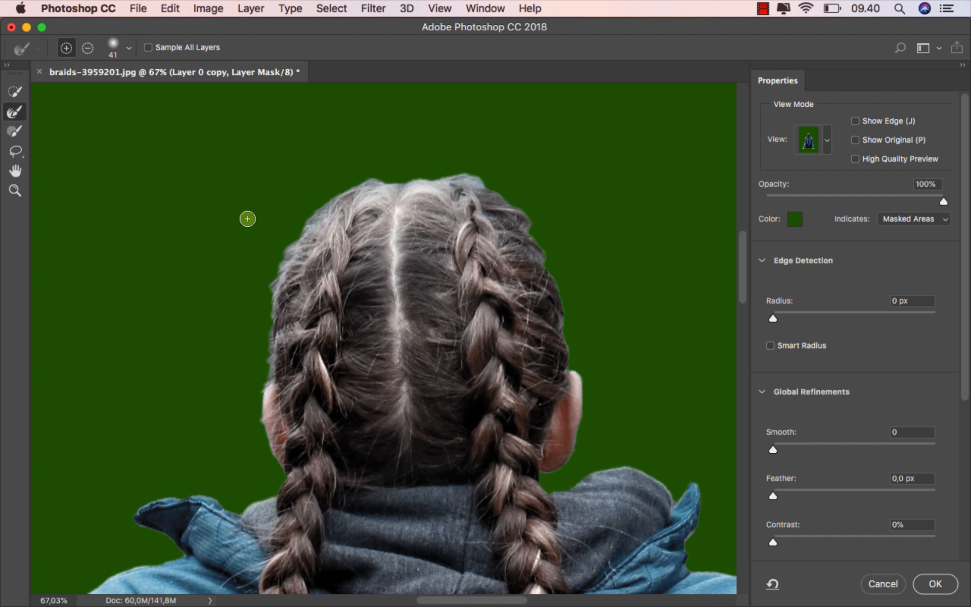
{"action": "mouse_move", "coordinate": [260, 376]}
{"action": "left_mouse_down"}
{"action": "mouse_move", "coordinate": [287, 251]}
{"action": "mouse_move", "coordinate": [311, 216]}
{"action": "mouse_move", "coordinate": [356, 180]}
{"action": "mouse_move", "coordinate": [476, 170]}
{"action": "mouse_move", "coordinate": [526, 205]}
{"action": "mouse_move", "coordinate": [535, 232]}
{"action": "left_mouse_up"}
{"action": "left_click_drag", "start_coordinate": [557, 274], "coordinate": [570, 318]}
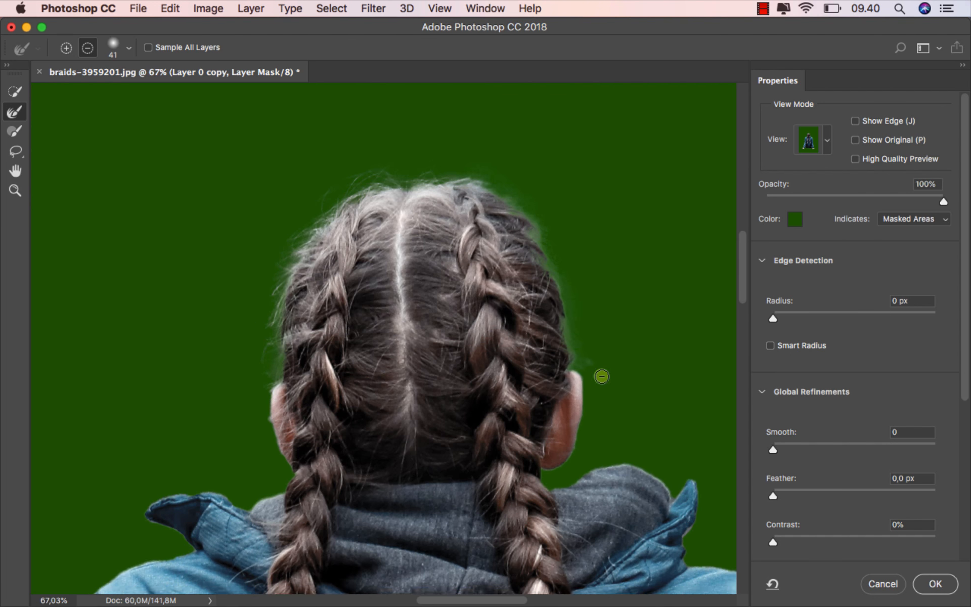
Step: Set the mask refinements to Smooth 2, Contrast 8% and Shift Edge -9%, and apply them
{"action": "scroll", "coordinate": [602, 374], "scroll_direction": "down", "scroll_amount": 3}
{"action": "scroll", "coordinate": [524, 316], "scroll_direction": "down", "scroll_amount": 1}
{"action": "scroll", "coordinate": [525, 317], "scroll_direction": "down", "scroll_amount": 3}
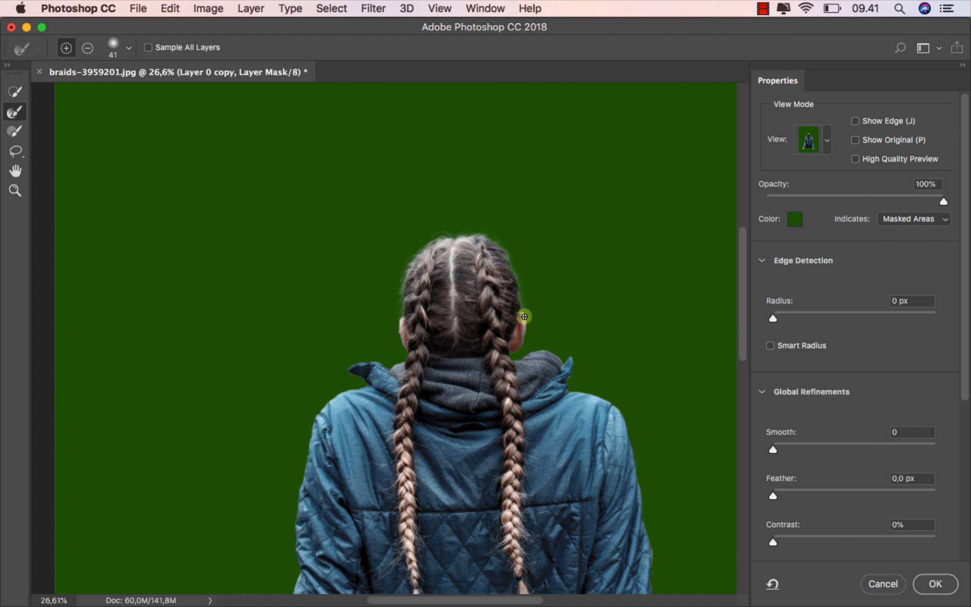
{"action": "scroll", "coordinate": [840, 447], "scroll_direction": "down", "scroll_amount": 3}
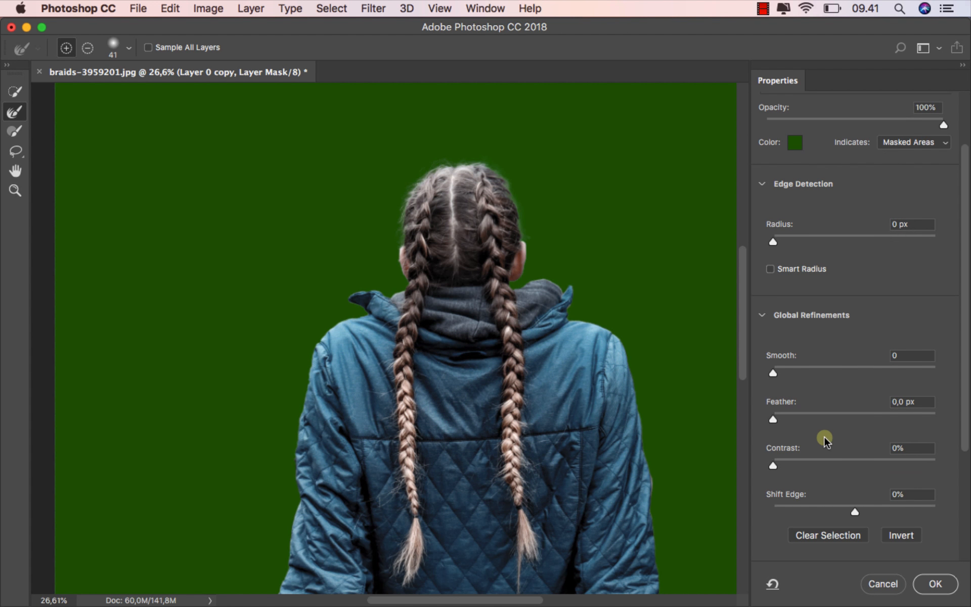
{"action": "left_click", "coordinate": [776, 370]}
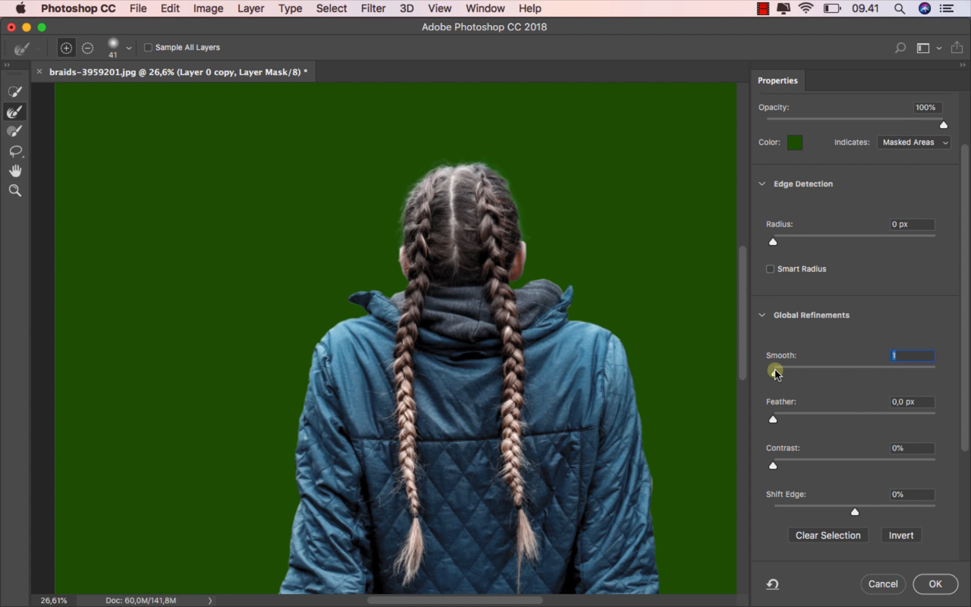
{"action": "left_click", "coordinate": [786, 463]}
{"action": "scroll", "coordinate": [847, 497], "scroll_direction": "down", "scroll_amount": 1}
{"action": "left_click", "coordinate": [847, 504]}
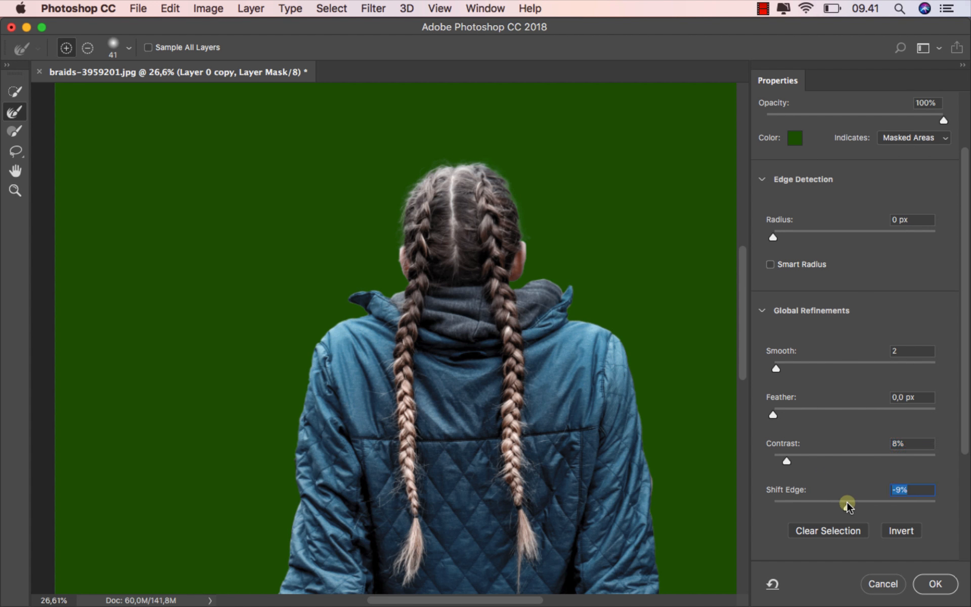
{"action": "left_click", "coordinate": [935, 583]}
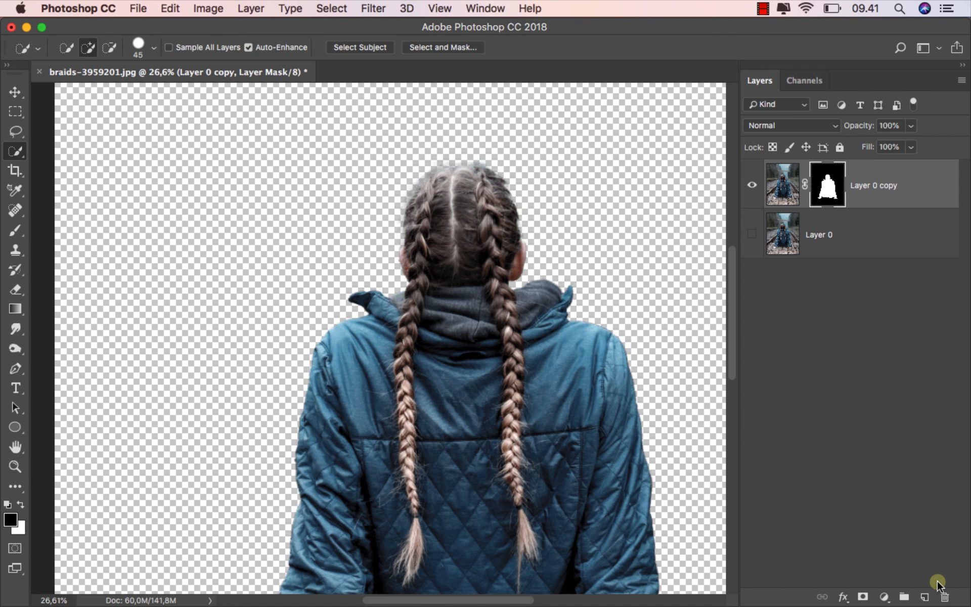
Step: Fit the image in the view and make Layer 0 visible again
{"action": "key", "text": "super+0"}
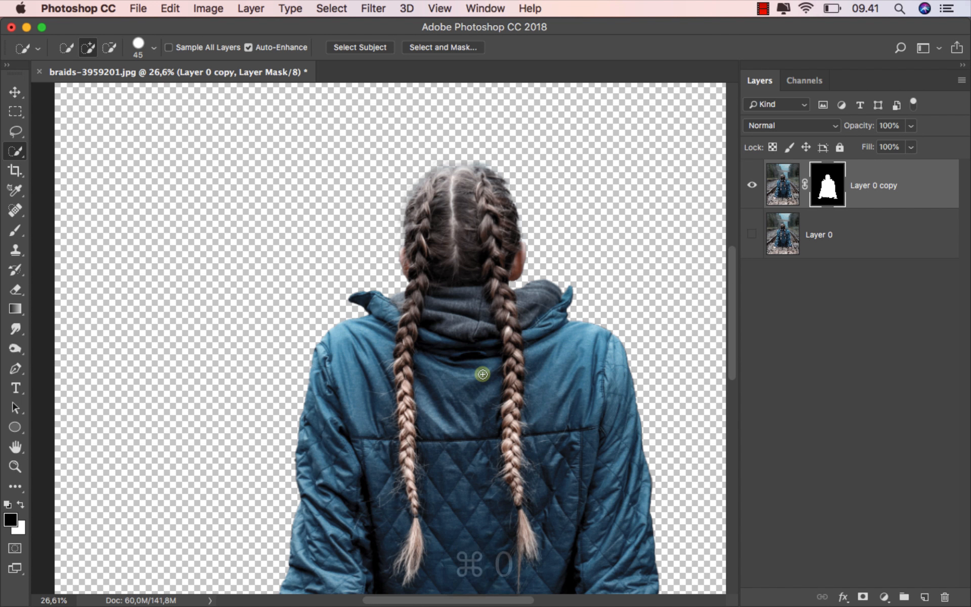
{"action": "left_click", "coordinate": [15, 84]}
{"action": "left_click", "coordinate": [753, 236]}
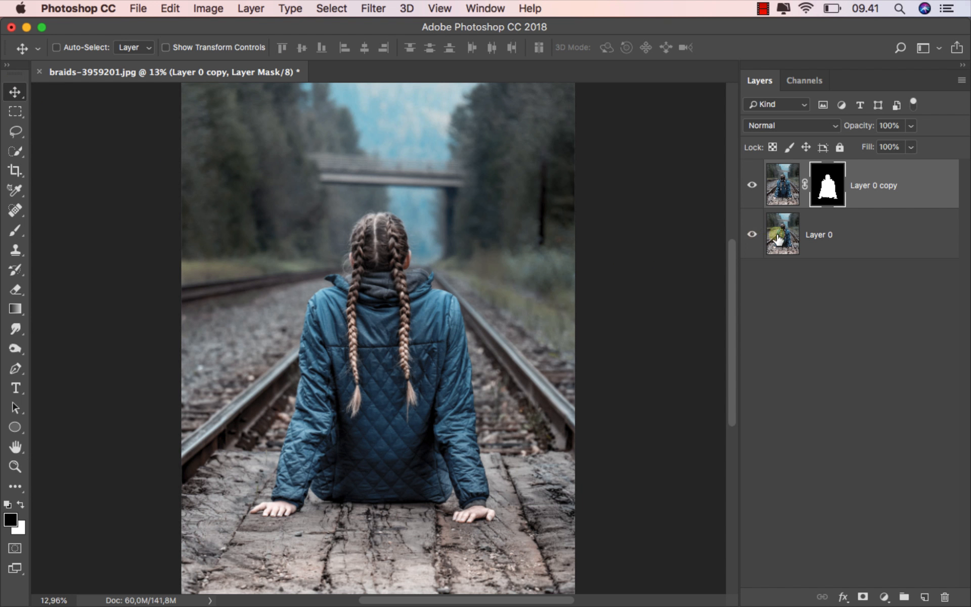
Step: Add a Levels adjustment layer above Layer 0 and clip it to that layer
{"action": "left_click", "coordinate": [845, 237]}
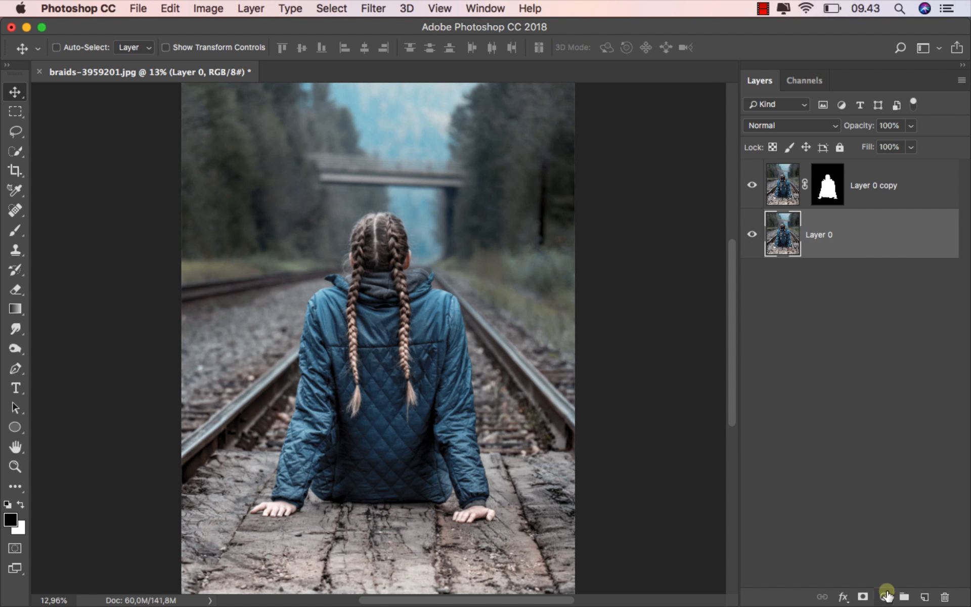
{"action": "left_click", "coordinate": [884, 595]}
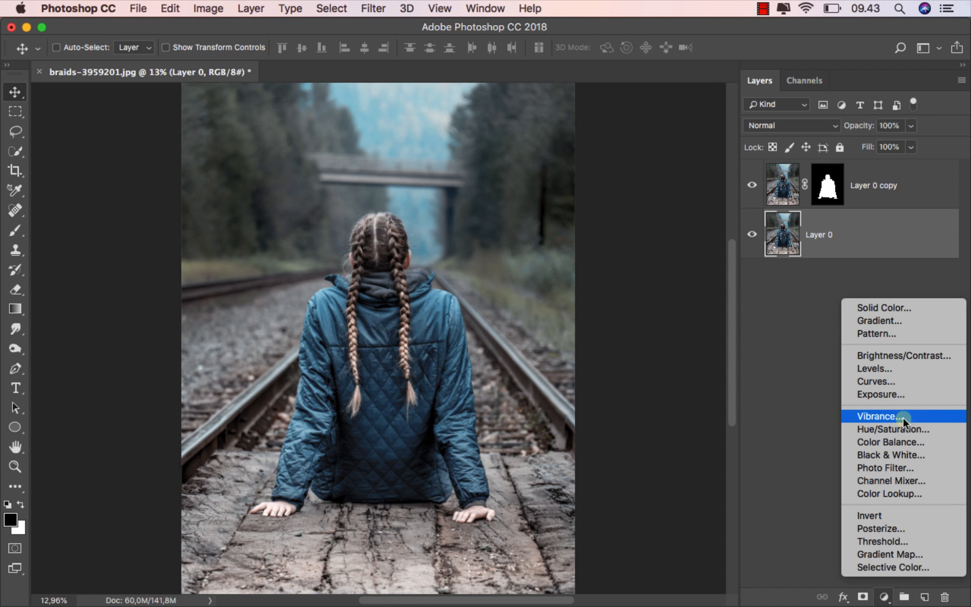
{"action": "left_click", "coordinate": [918, 369]}
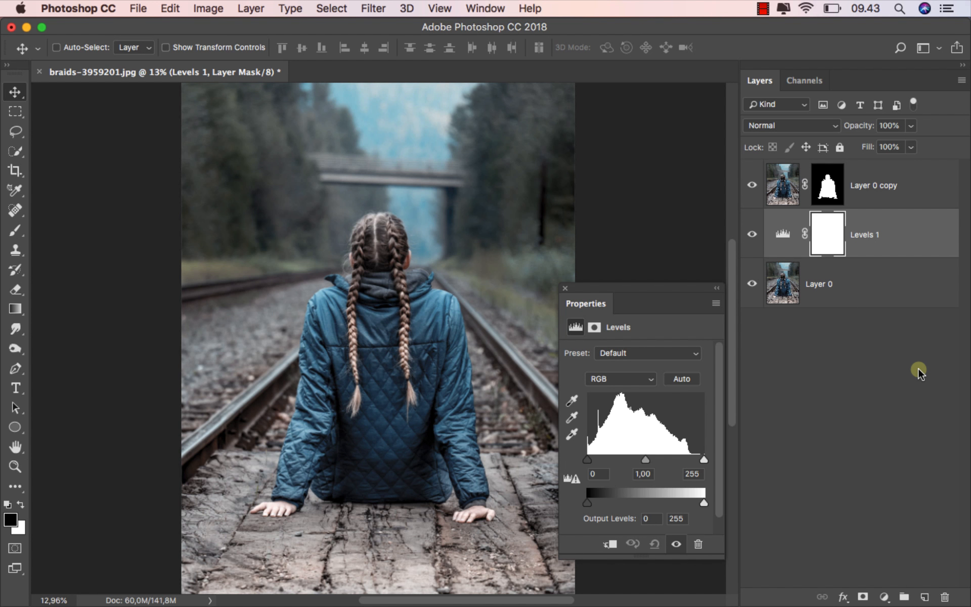
{"action": "left_click", "coordinate": [610, 544]}
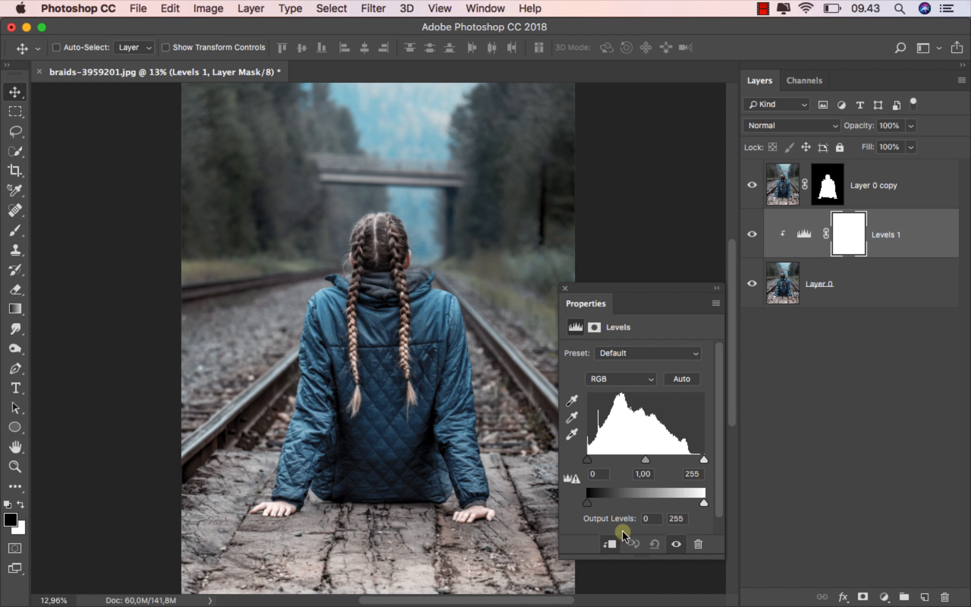
Step: Lower the white output level of the Levels 1 adjustment to 128 to darken the background
{"action": "left_click_drag", "start_coordinate": [702, 503], "coordinate": [646, 506]}
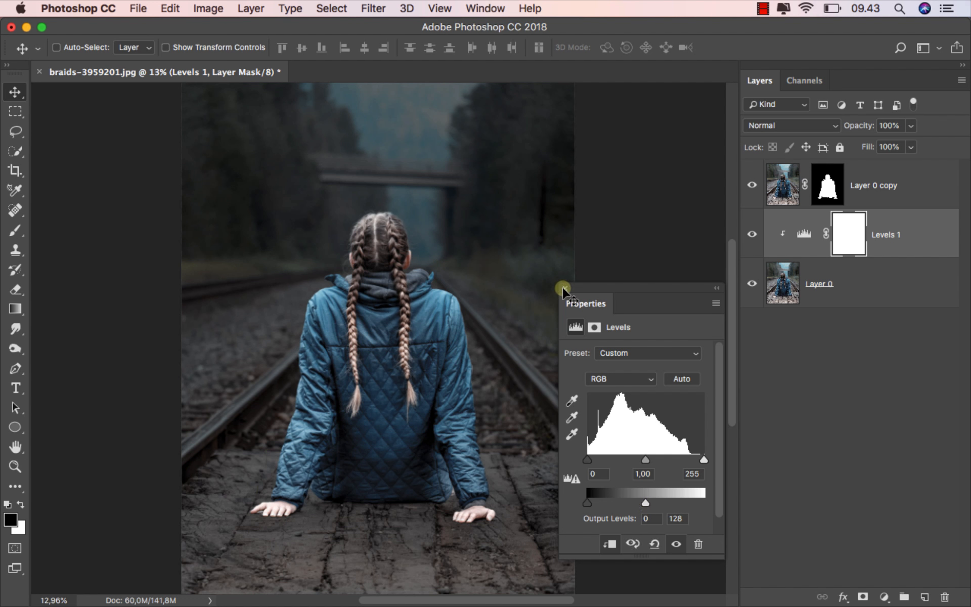
{"action": "left_click", "coordinate": [563, 288]}
Step: Add a Levels adjustment clipped to Layer 0 copy and lower its white output level to 128
{"action": "left_click", "coordinate": [887, 188]}
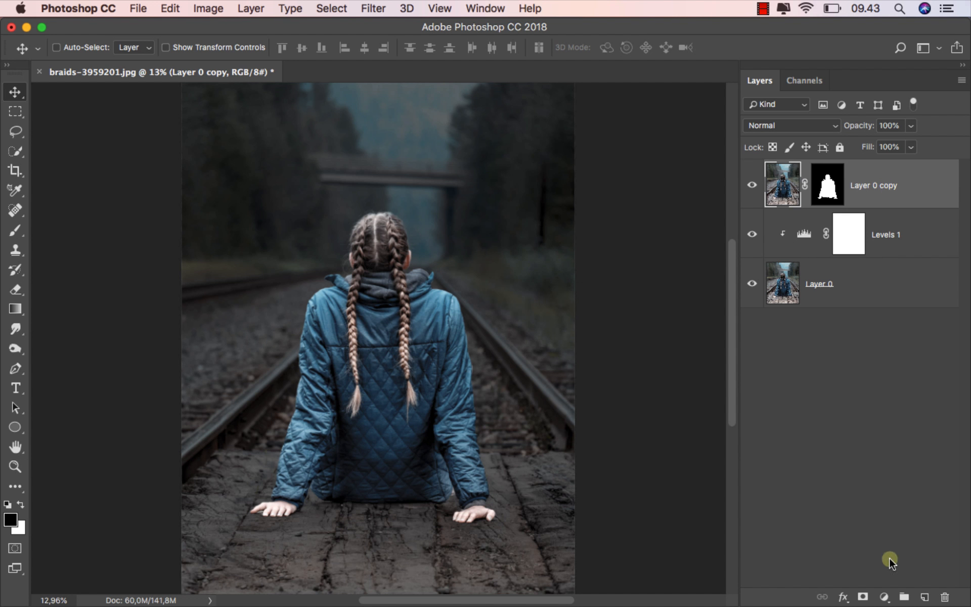
{"action": "left_click", "coordinate": [884, 595]}
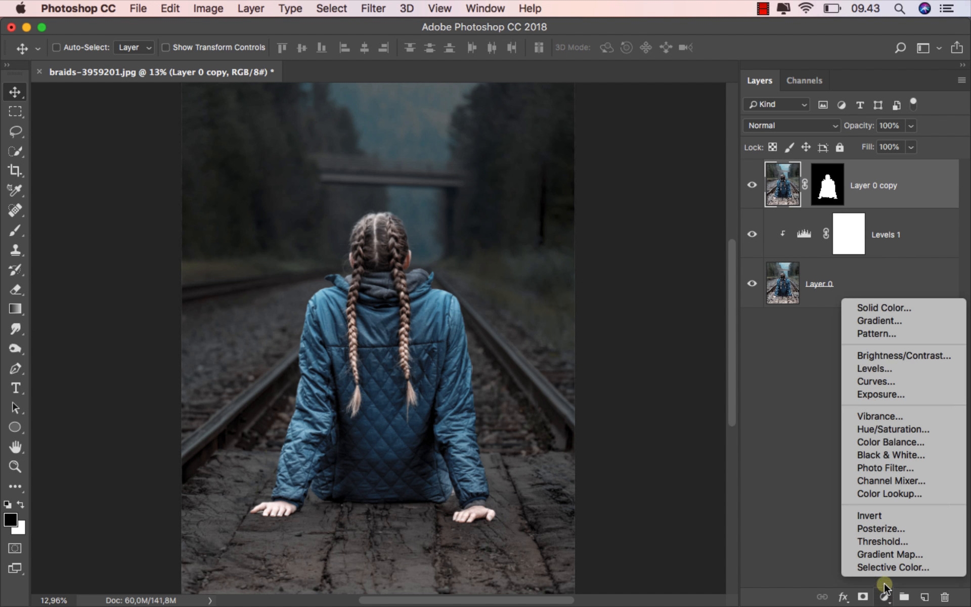
{"action": "left_click", "coordinate": [901, 365]}
{"action": "left_click", "coordinate": [612, 543]}
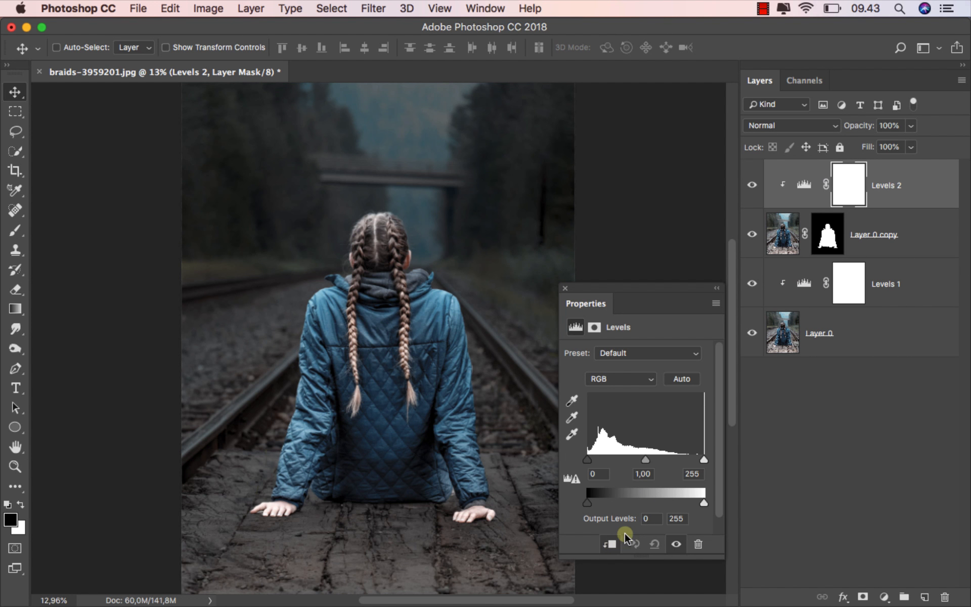
{"action": "left_click_drag", "start_coordinate": [703, 507], "coordinate": [646, 506]}
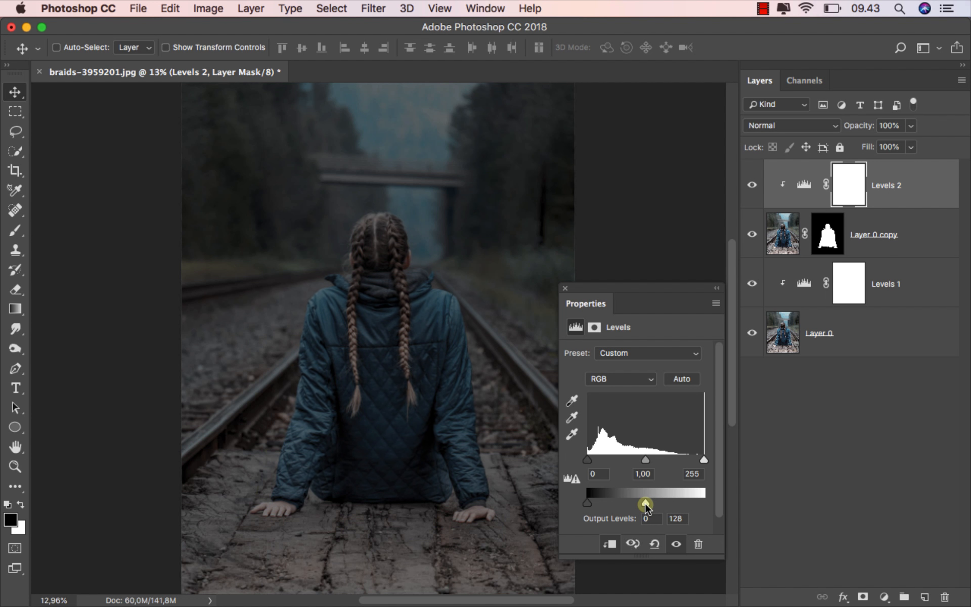
{"action": "left_click", "coordinate": [564, 288]}
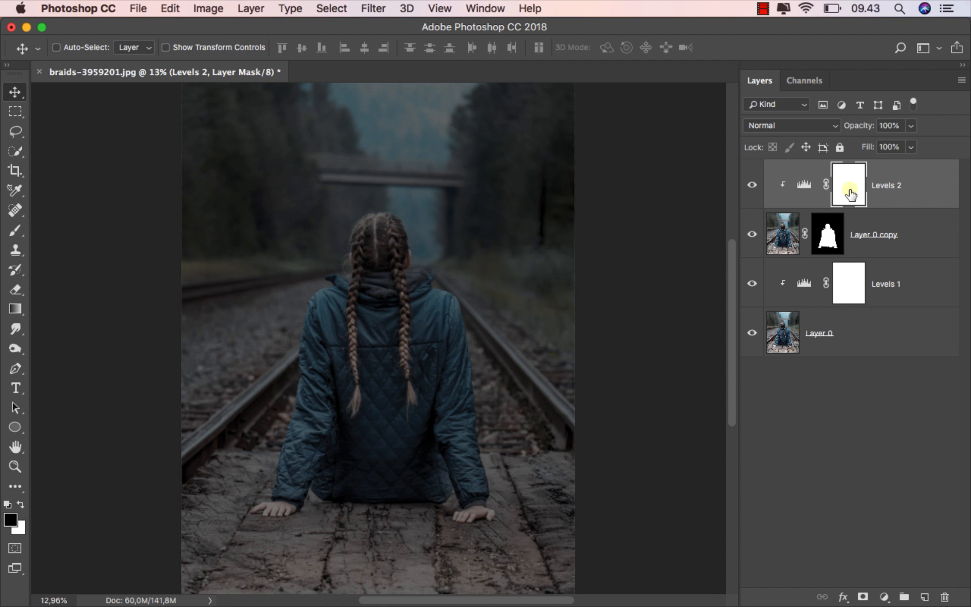
Step: Fade the upper part of the Levels 2 mask with three downward linear black-to-transparent gradients at 49% opacity
{"action": "left_click", "coordinate": [15, 309]}
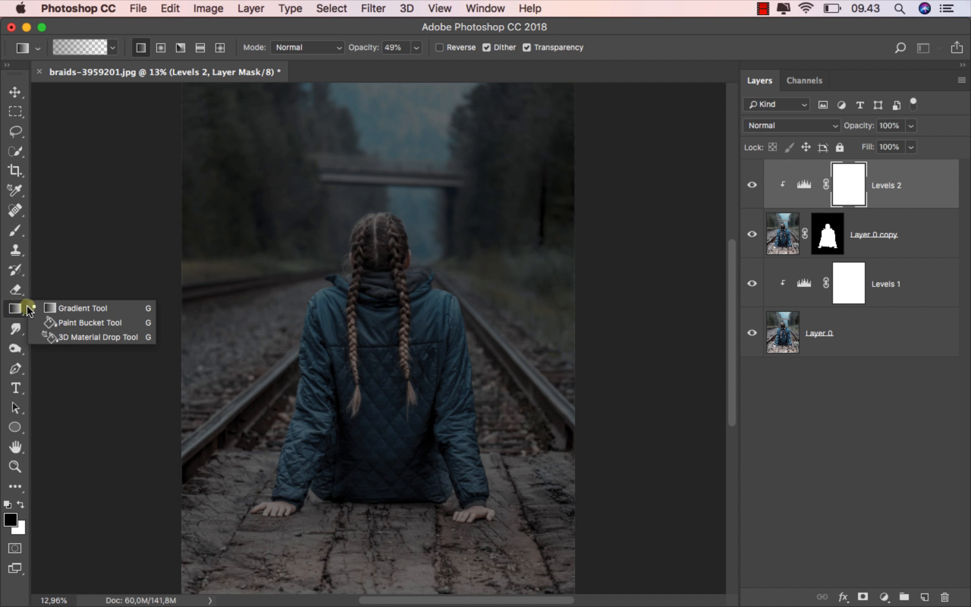
{"action": "left_click", "coordinate": [59, 309]}
{"action": "left_click", "coordinate": [112, 48]}
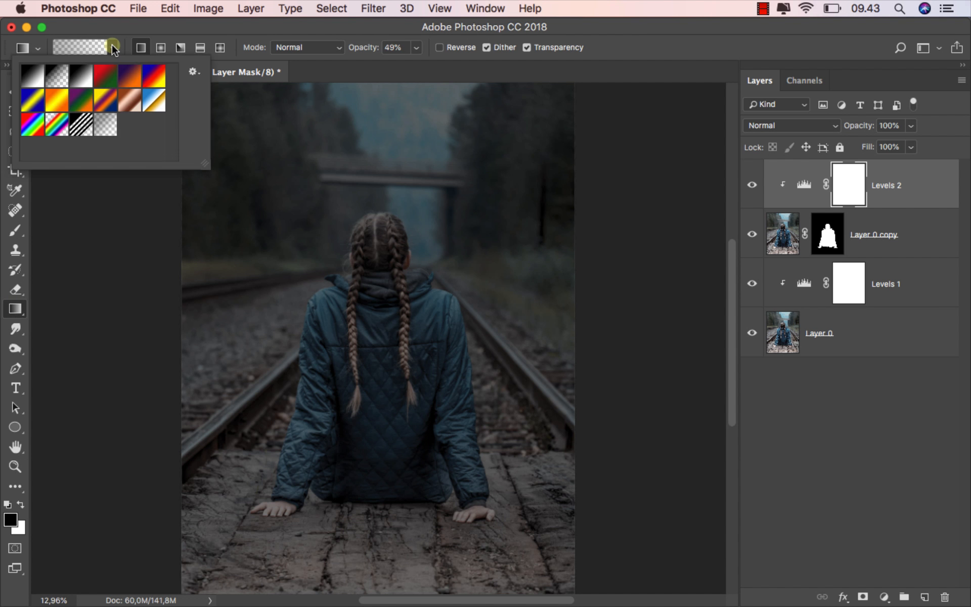
{"action": "left_click", "coordinate": [140, 50]}
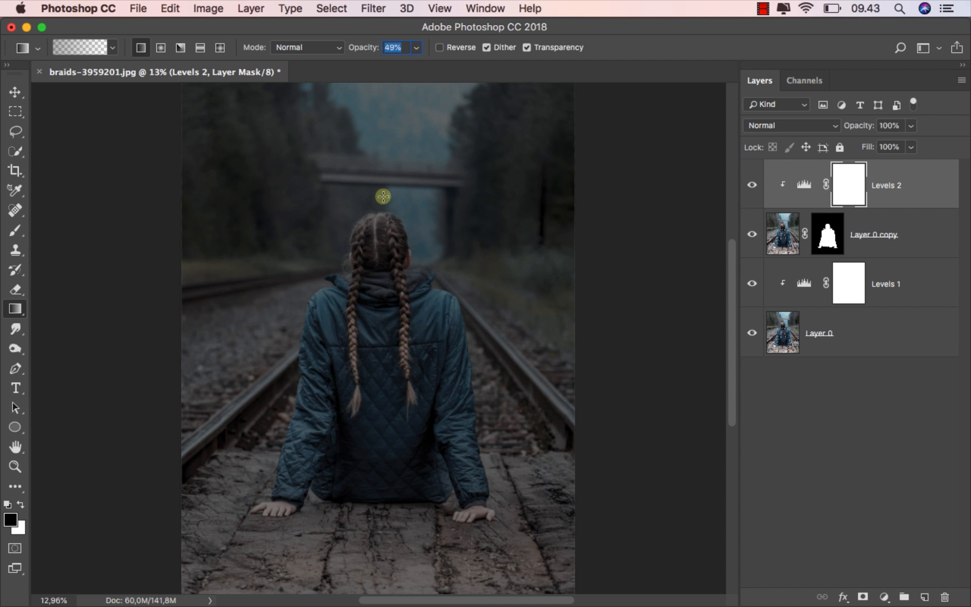
{"action": "left_click_drag", "start_coordinate": [384, 197], "coordinate": [372, 499]}
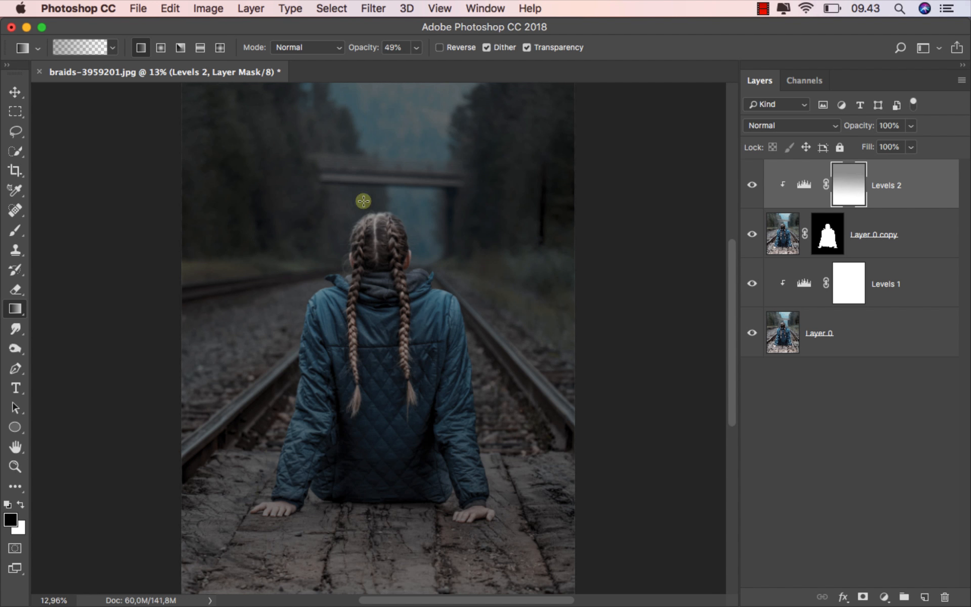
{"action": "left_click_drag", "start_coordinate": [375, 173], "coordinate": [375, 483]}
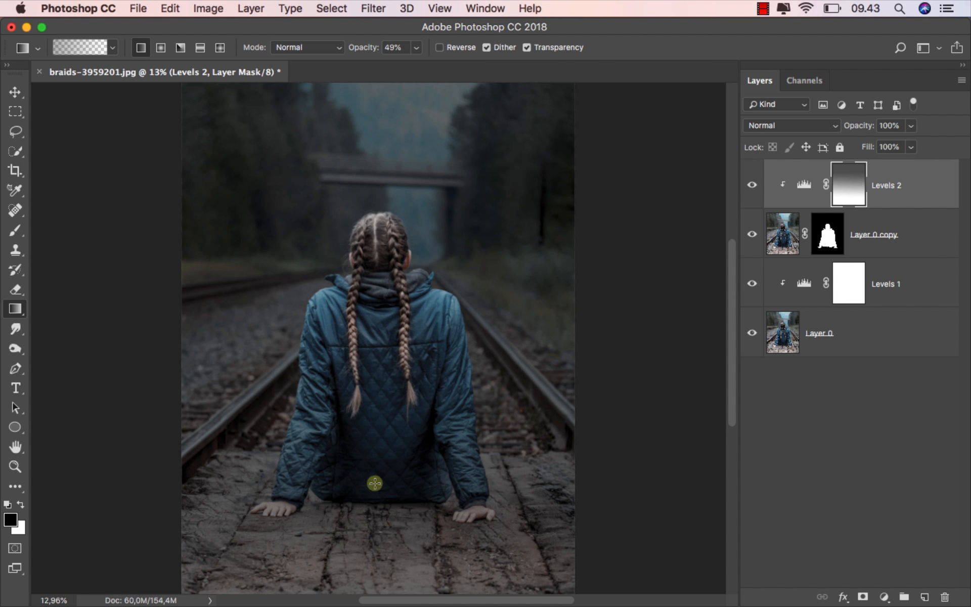
{"action": "left_click_drag", "start_coordinate": [383, 115], "coordinate": [378, 510]}
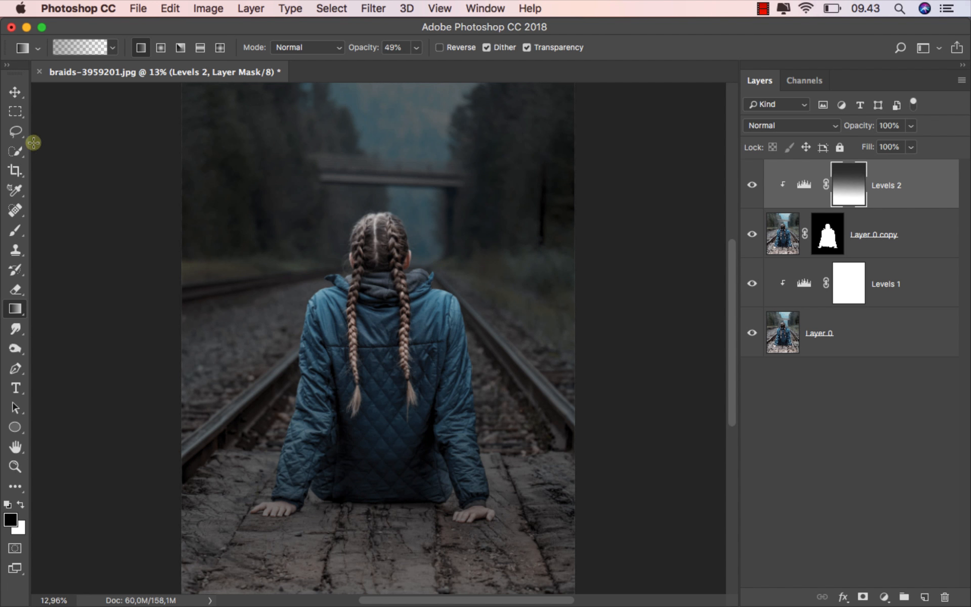
{"action": "left_click", "coordinate": [14, 91]}
Step: Place the giddylizer PNG with the orange broken-heart badge from Finder as the top layer above Levels 2
{"action": "left_click", "coordinate": [885, 183]}
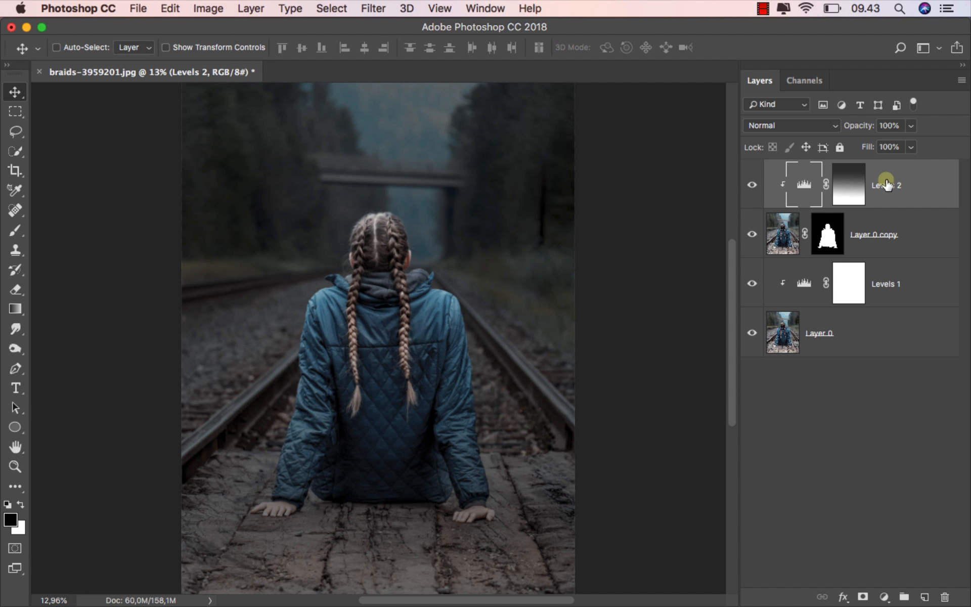
{"action": "mouse_move", "coordinate": [399, 589]}
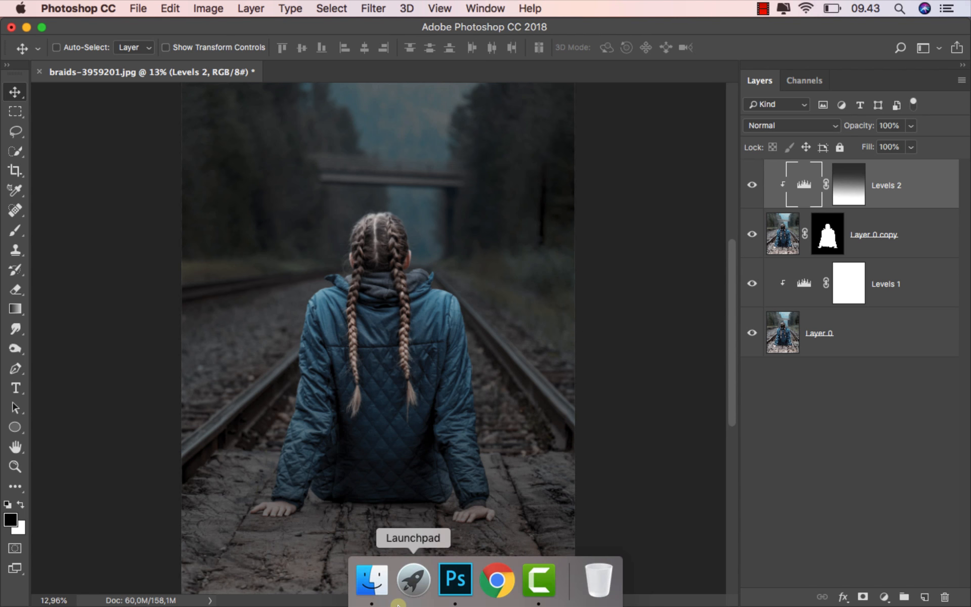
{"action": "left_click", "coordinate": [372, 581]}
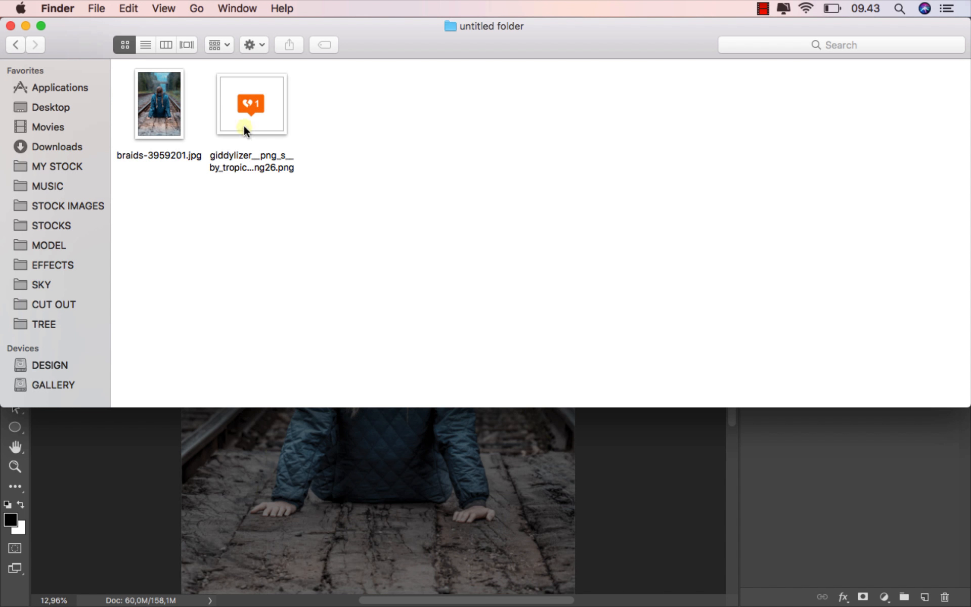
{"action": "left_click_drag", "start_coordinate": [243, 123], "coordinate": [384, 160]}
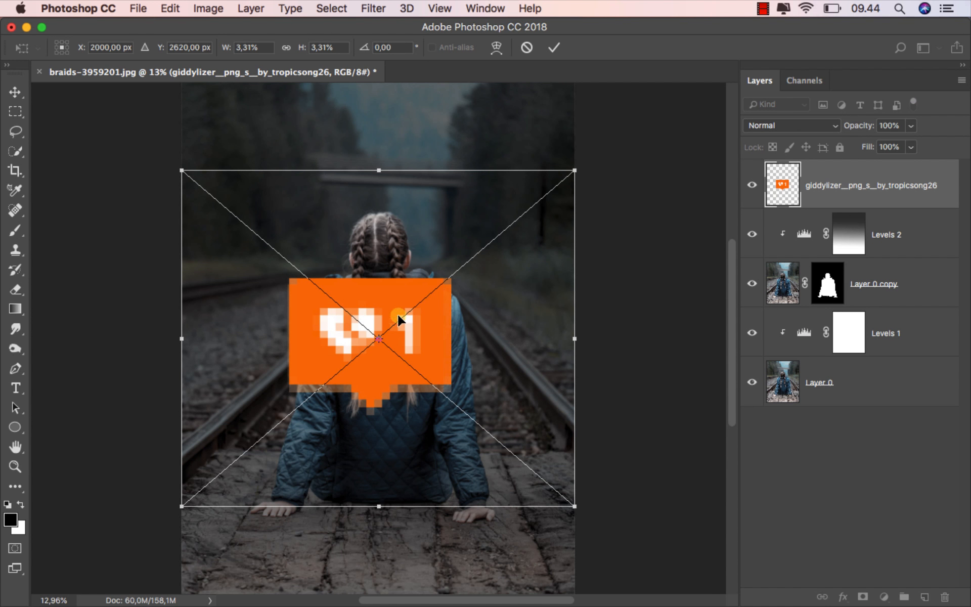
{"action": "left_click", "coordinate": [554, 47]}
Step: Move the broken-heart badge up and scale it down to a small notification above the woman's head
{"action": "scroll", "coordinate": [480, 336], "scroll_direction": "down", "scroll_amount": 2}
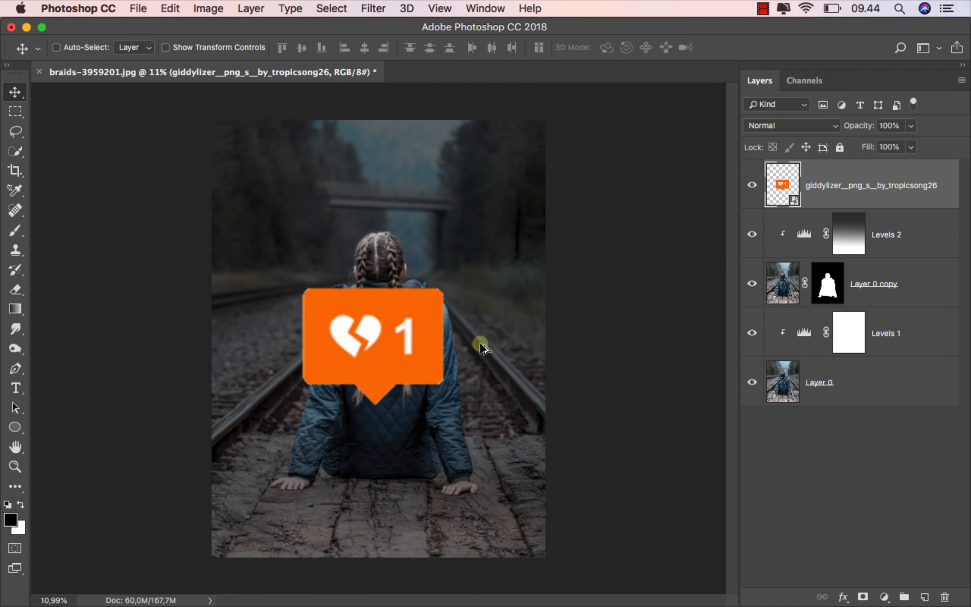
{"action": "left_click_drag", "start_coordinate": [416, 337], "coordinate": [403, 244]}
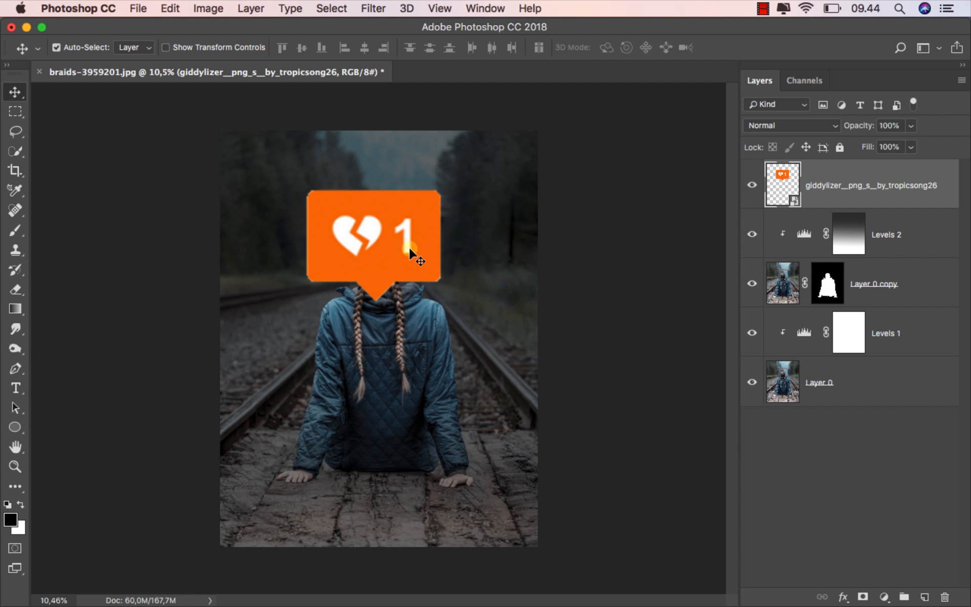
{"action": "key", "text": "super+t"}
{"action": "left_click_drag", "start_coordinate": [540, 100], "coordinate": [404, 199]}
{"action": "left_click", "coordinate": [553, 47]}
Step: Fine-tune the badge's position above the woman's head with small nudges
{"action": "scroll", "coordinate": [379, 219], "scroll_direction": "up", "scroll_amount": 5}
{"action": "scroll", "coordinate": [380, 219], "scroll_direction": "up", "scroll_amount": 3}
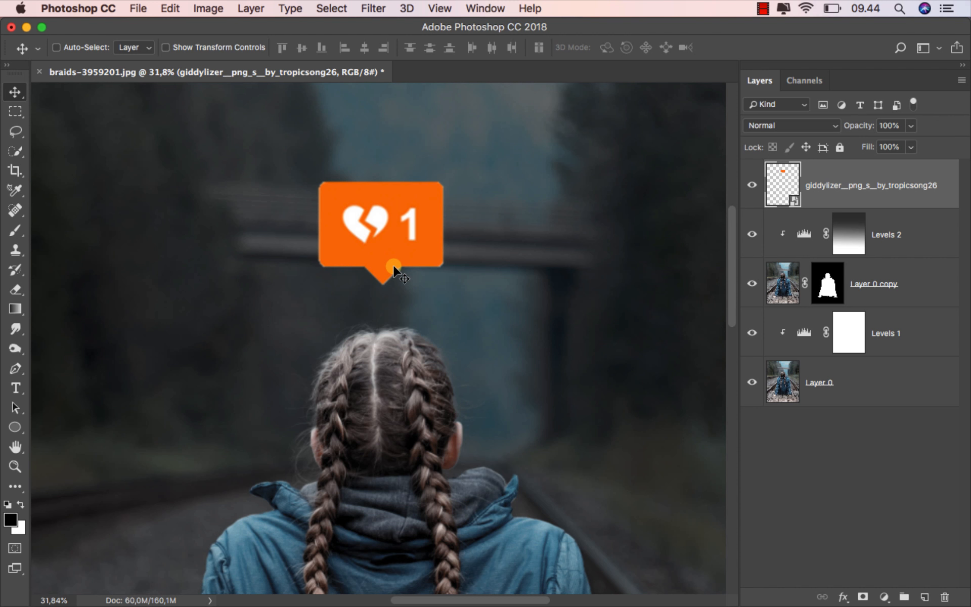
{"action": "left_click_drag", "start_coordinate": [378, 247], "coordinate": [378, 250]}
{"action": "key", "text": "Up"}
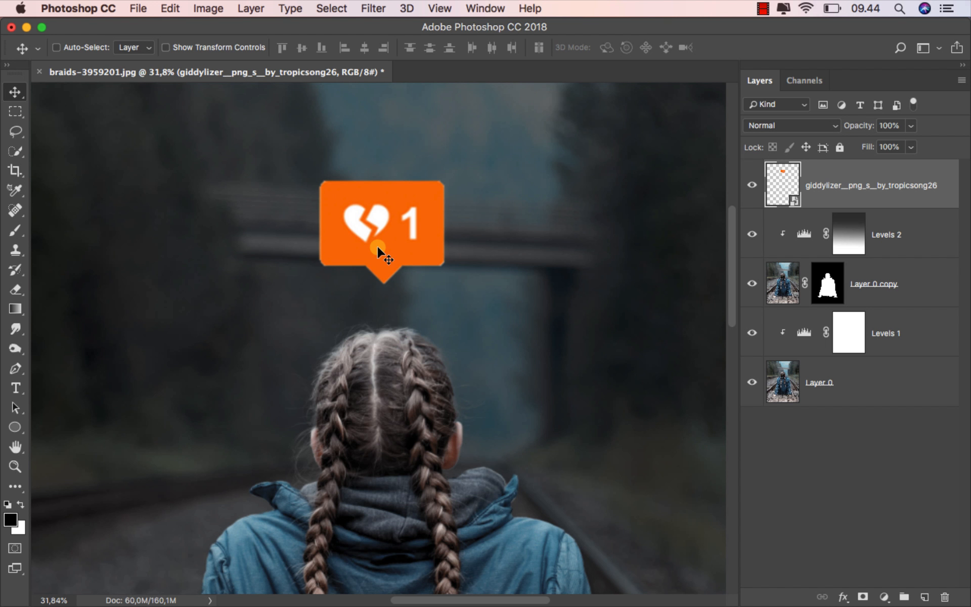
{"action": "key", "text": "Down"}
{"action": "key", "text": "Down"}
{"action": "key", "text": "Up"}
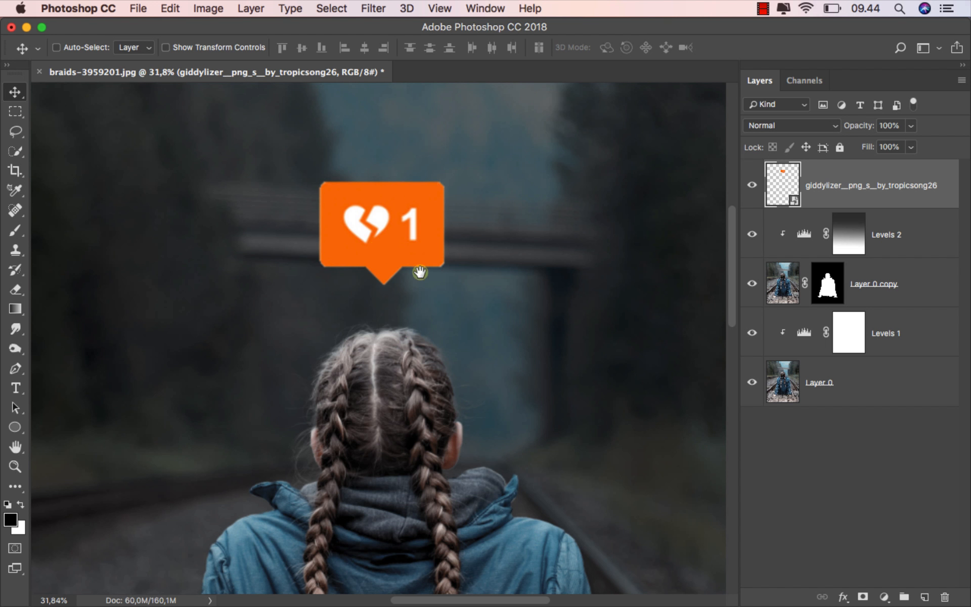
Step: Load the badge's outline as a selection, contract it by 5 pixels and turn it into a layer mask on the badge
{"action": "left_click_drag", "start_coordinate": [419, 272], "coordinate": [403, 341]}
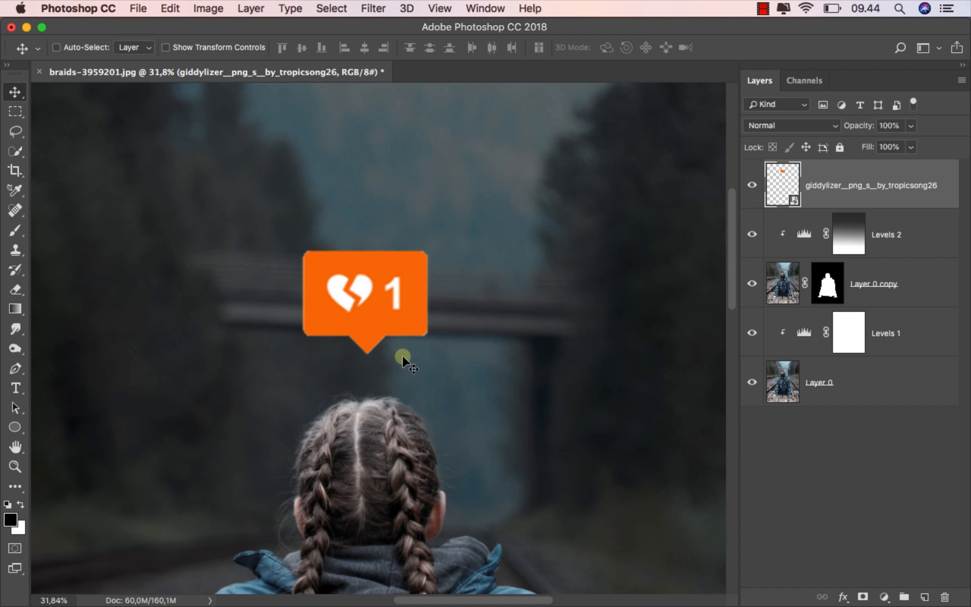
{"action": "scroll", "coordinate": [403, 358], "scroll_direction": "down", "scroll_amount": 2}
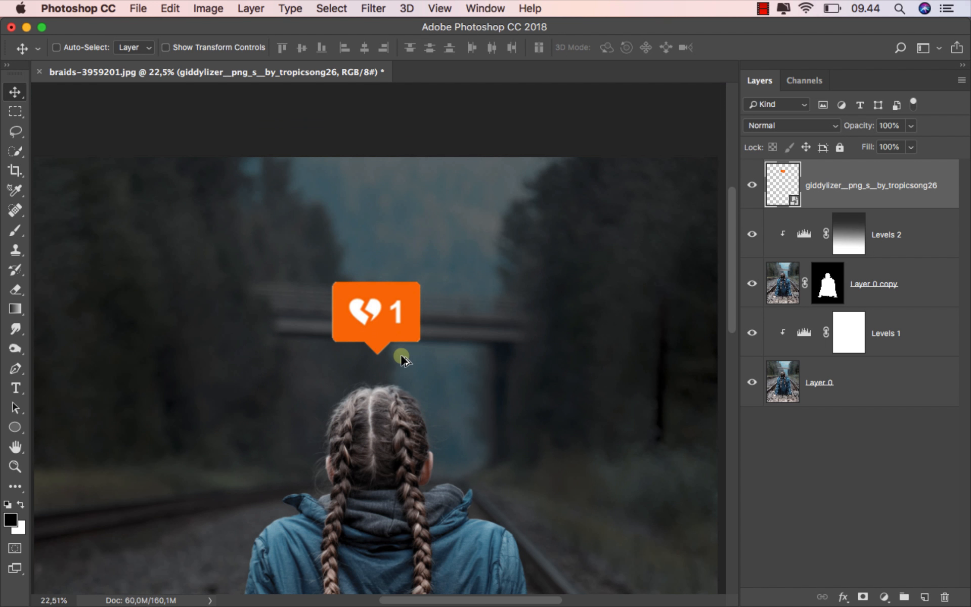
{"action": "left_click", "coordinate": [785, 188], "text": "super"}
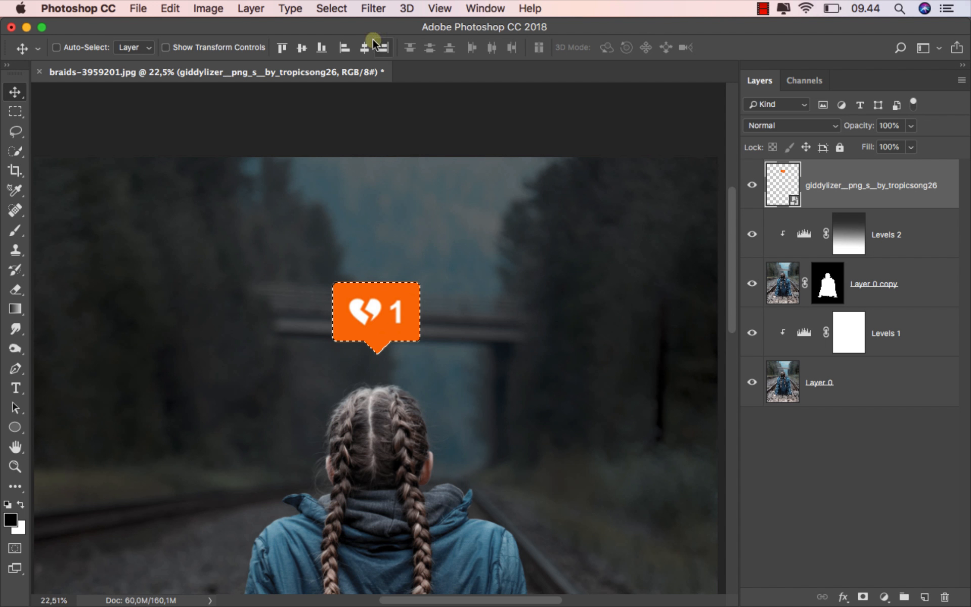
{"action": "left_click", "coordinate": [331, 8]}
{"action": "mouse_move", "coordinate": [466, 227]}
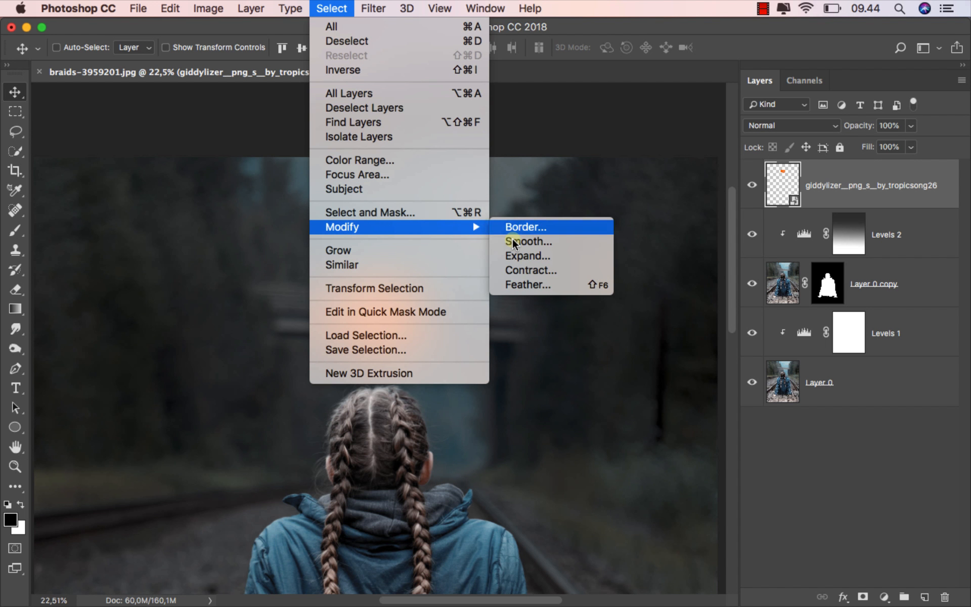
{"action": "left_click", "coordinate": [551, 270]}
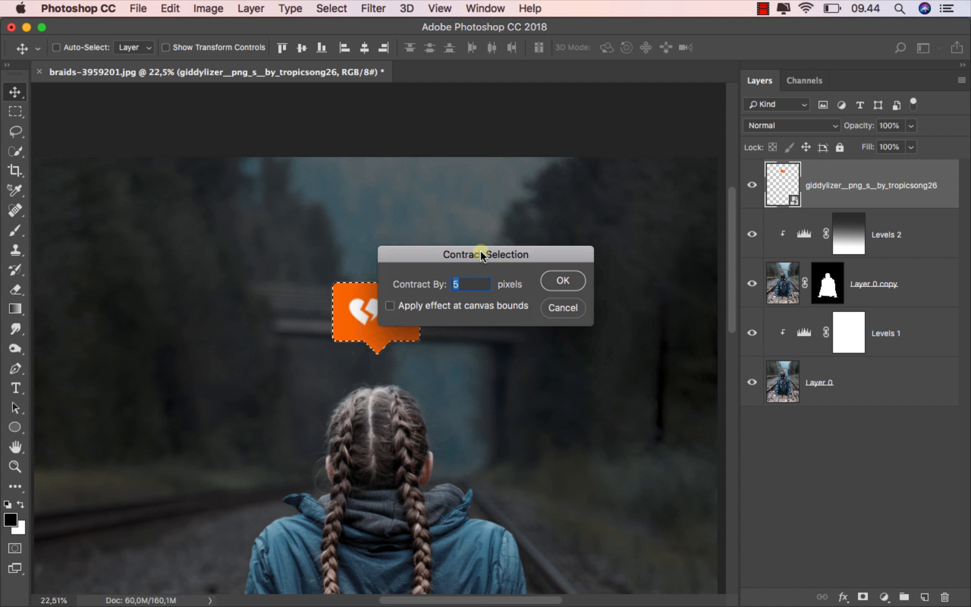
{"action": "left_click_drag", "start_coordinate": [481, 255], "coordinate": [560, 258]}
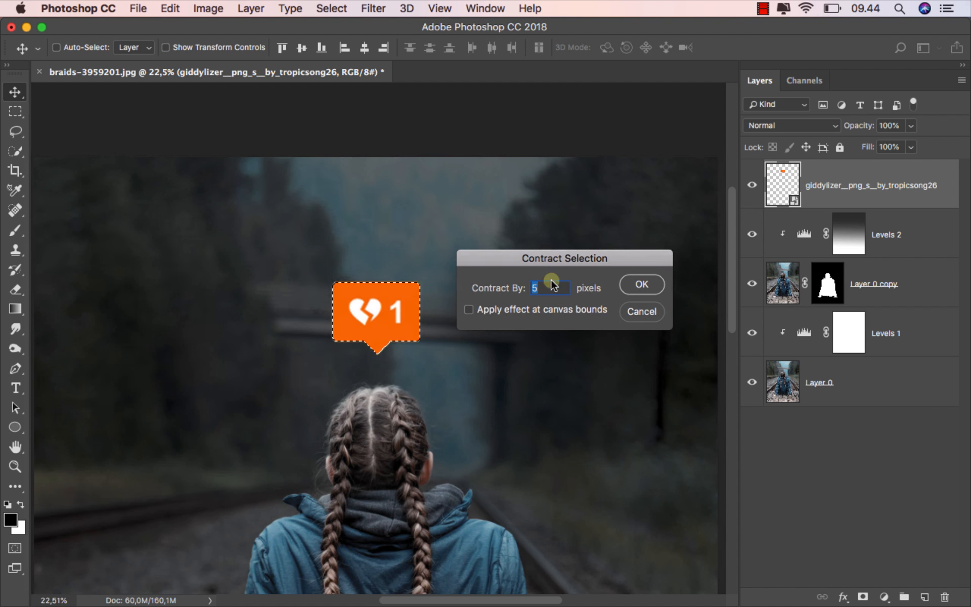
{"action": "left_click", "coordinate": [641, 284]}
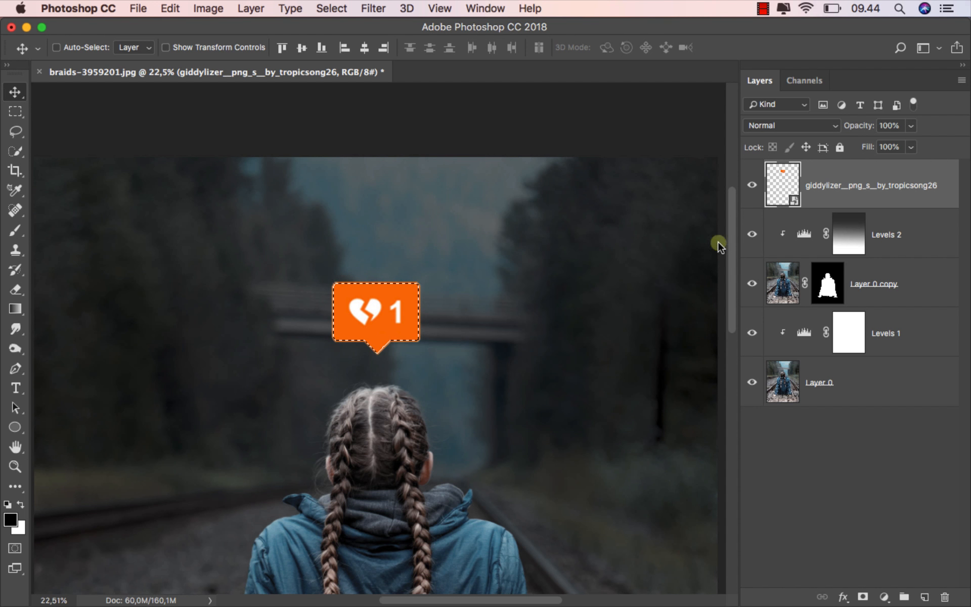
{"action": "left_click", "coordinate": [862, 595]}
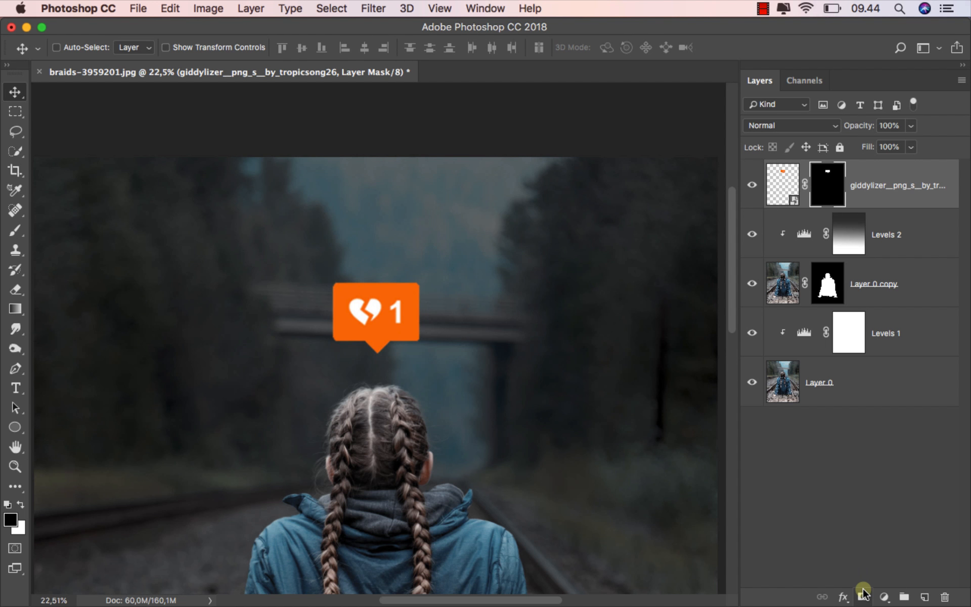
Step: Add a Hue/Saturation adjustment clipped to the badge layer and set Hue to -34 to turn it red
{"action": "left_click", "coordinate": [855, 185]}
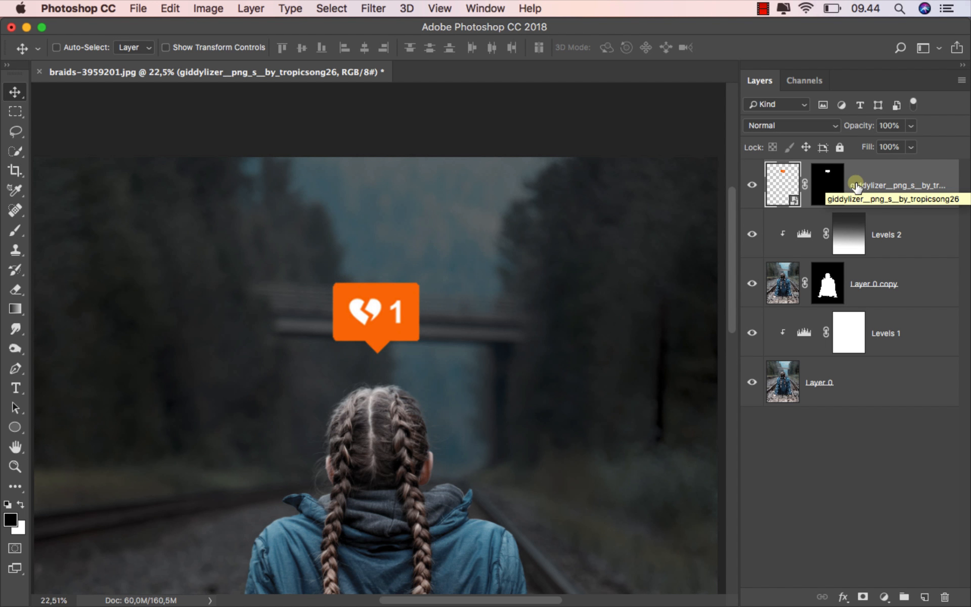
{"action": "left_click", "coordinate": [884, 596]}
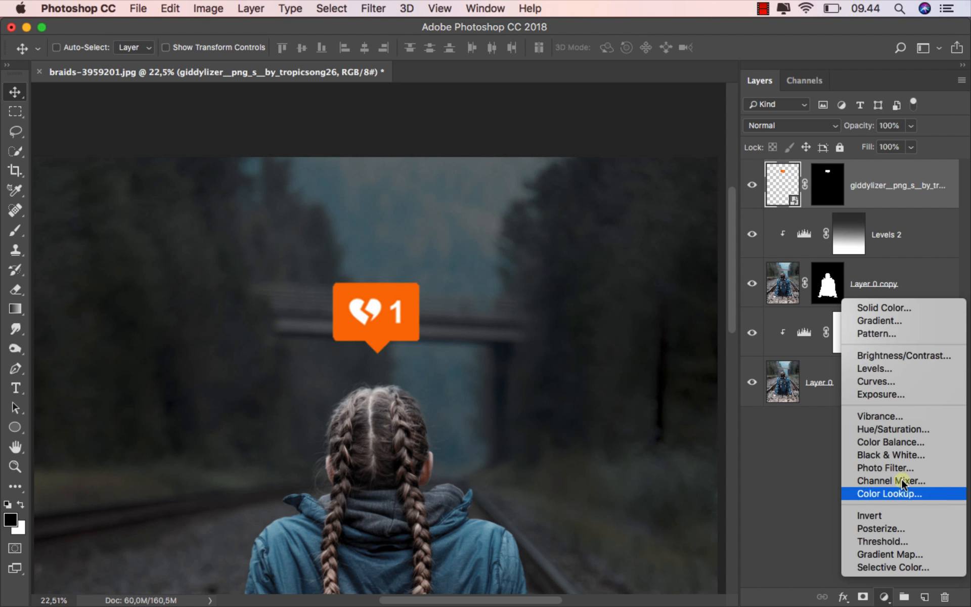
{"action": "left_click", "coordinate": [910, 430]}
{"action": "left_click", "coordinate": [606, 545]}
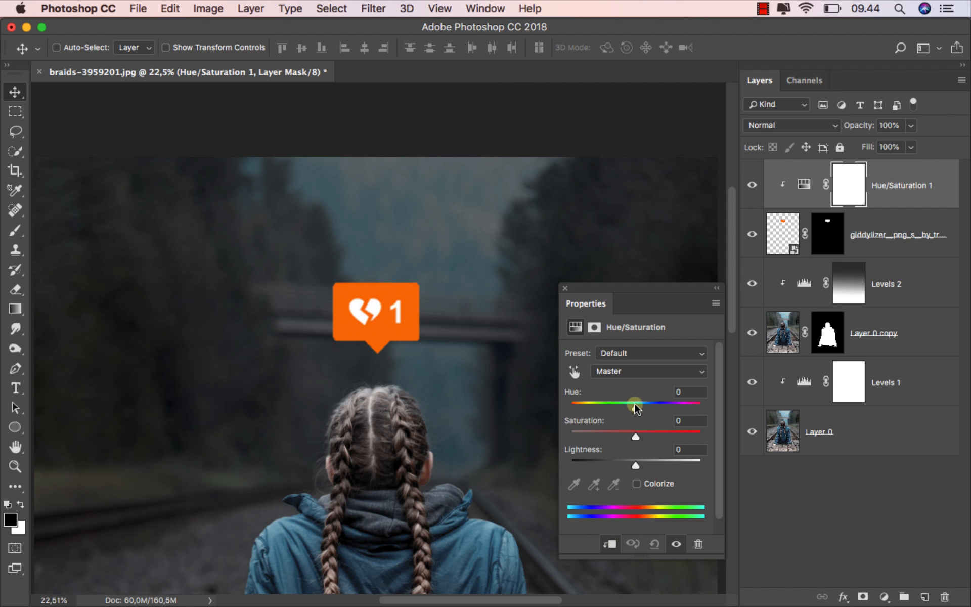
{"action": "left_click_drag", "start_coordinate": [634, 402], "coordinate": [614, 403]}
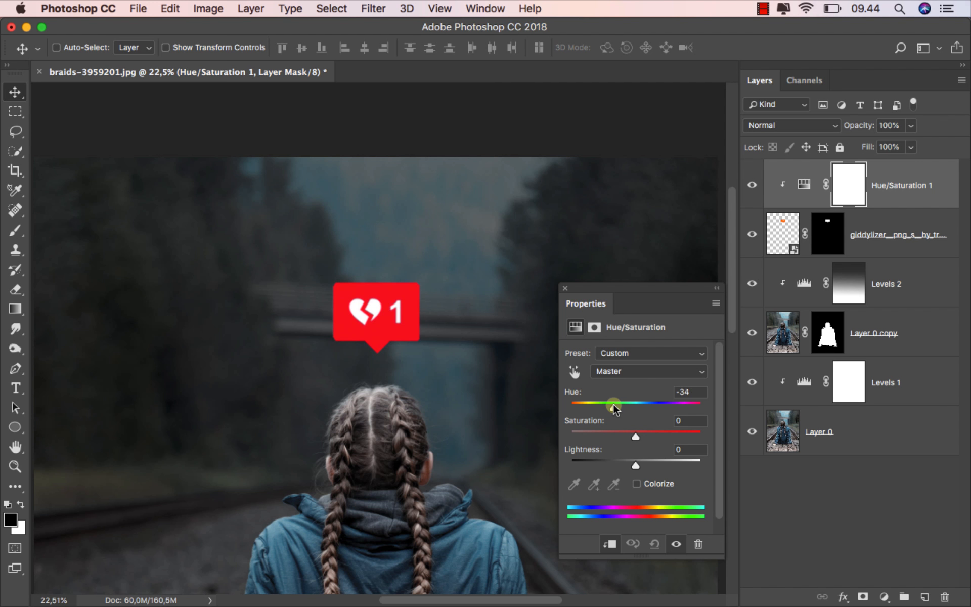
{"action": "left_click", "coordinate": [565, 287]}
{"action": "key", "text": "super+0"}
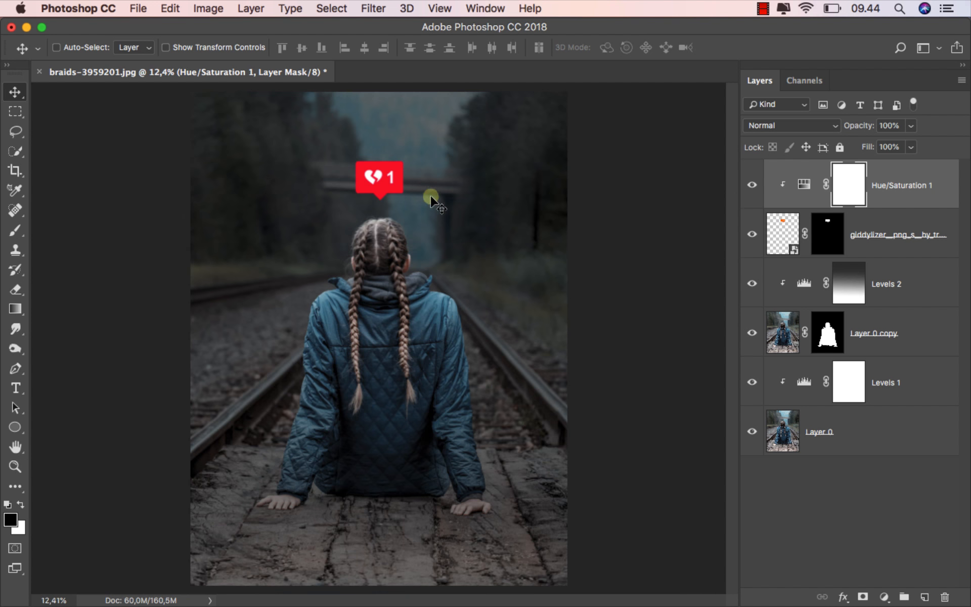
{"action": "scroll", "coordinate": [417, 189], "scroll_direction": "up", "scroll_amount": 3}
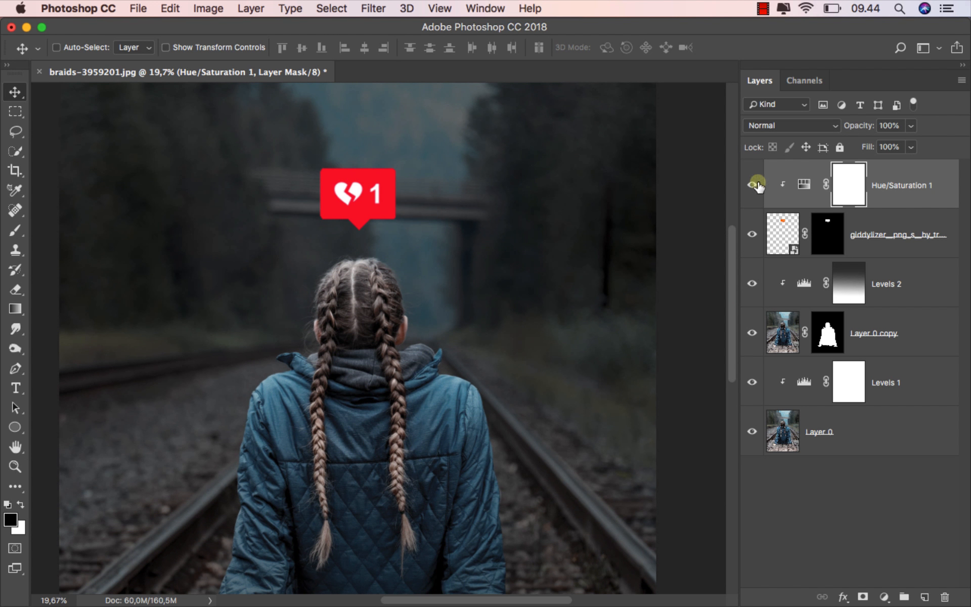
Step: Compare the badge with and without the Hue/Saturation 1 adjustment
{"action": "left_click", "coordinate": [750, 185]}
{"action": "left_click", "coordinate": [750, 185]}
{"action": "scroll", "coordinate": [576, 241], "scroll_direction": "up", "scroll_amount": 2}
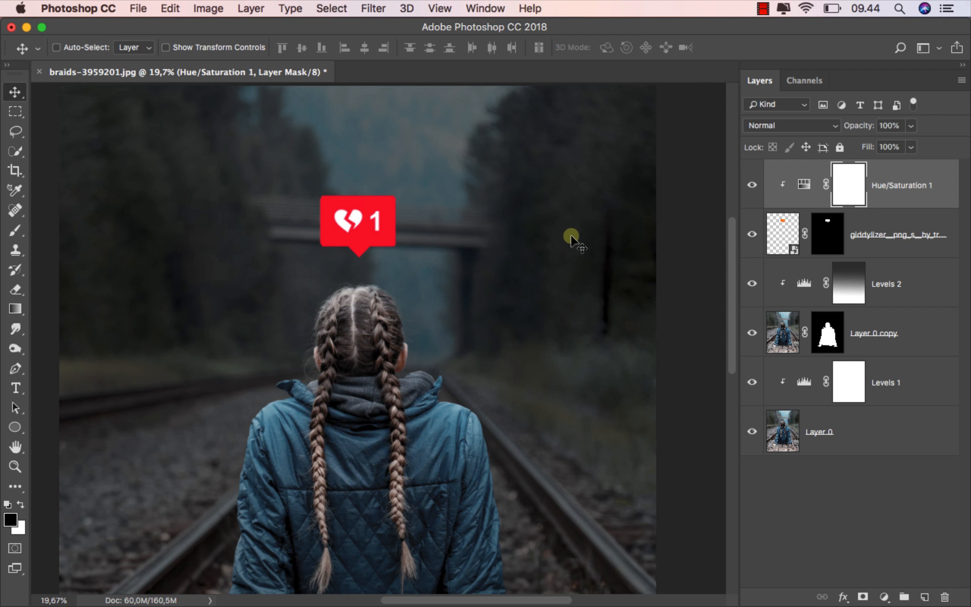
Step: Add a white Inner Glow to the badge layer in Soft Light mode at 100% opacity with a size of 133 px
{"action": "left_click", "coordinate": [870, 244]}
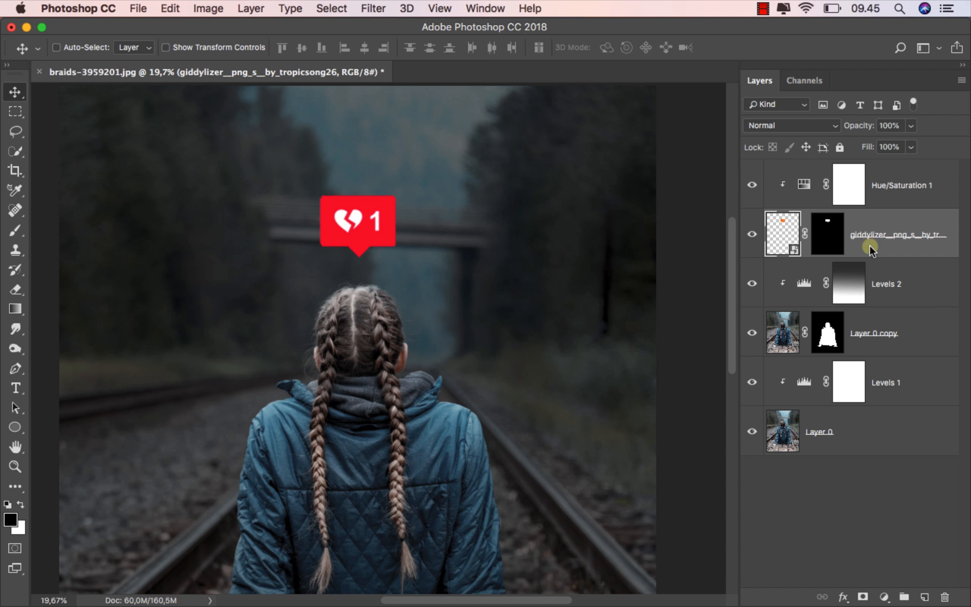
{"action": "right_click", "coordinate": [870, 247]}
{"action": "left_click", "coordinate": [824, 250]}
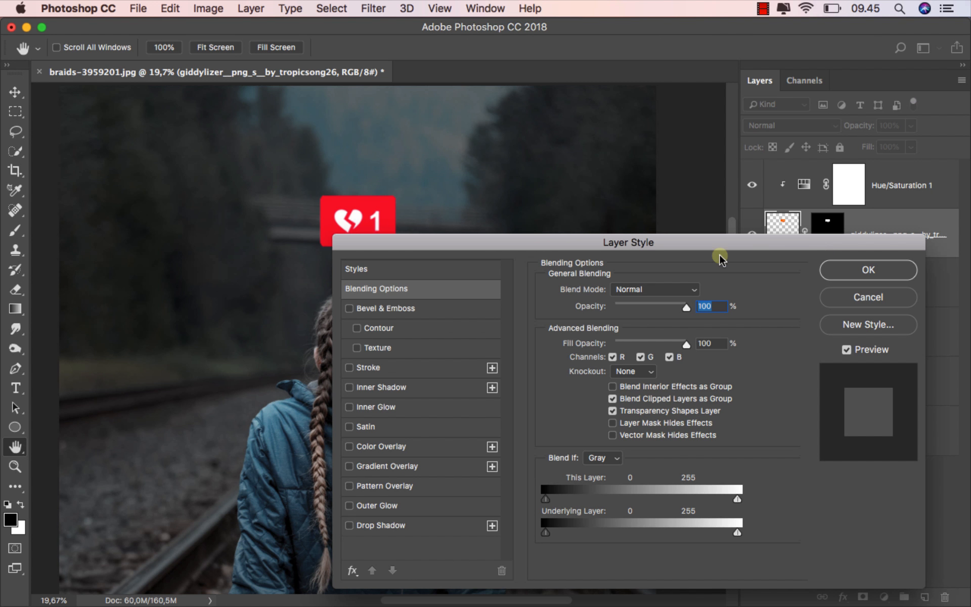
{"action": "left_click_drag", "start_coordinate": [529, 242], "coordinate": [641, 203]}
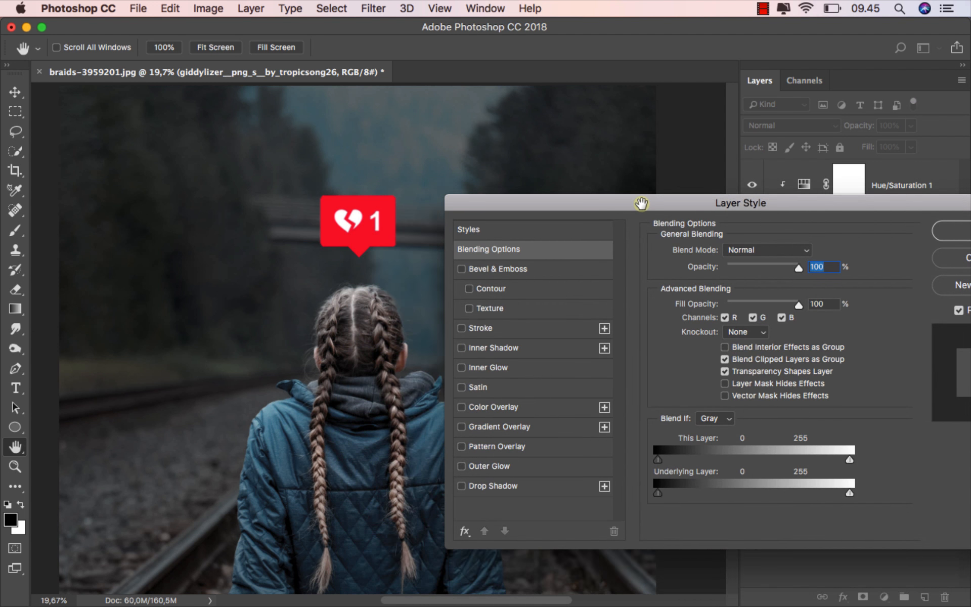
{"action": "left_click", "coordinate": [475, 369]}
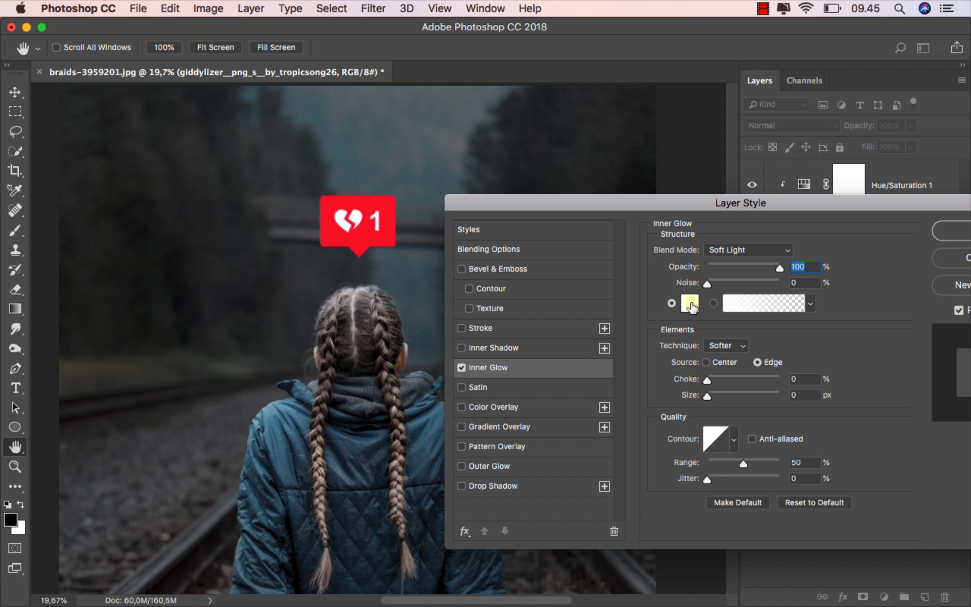
{"action": "left_click_drag", "start_coordinate": [706, 394], "coordinate": [749, 400]}
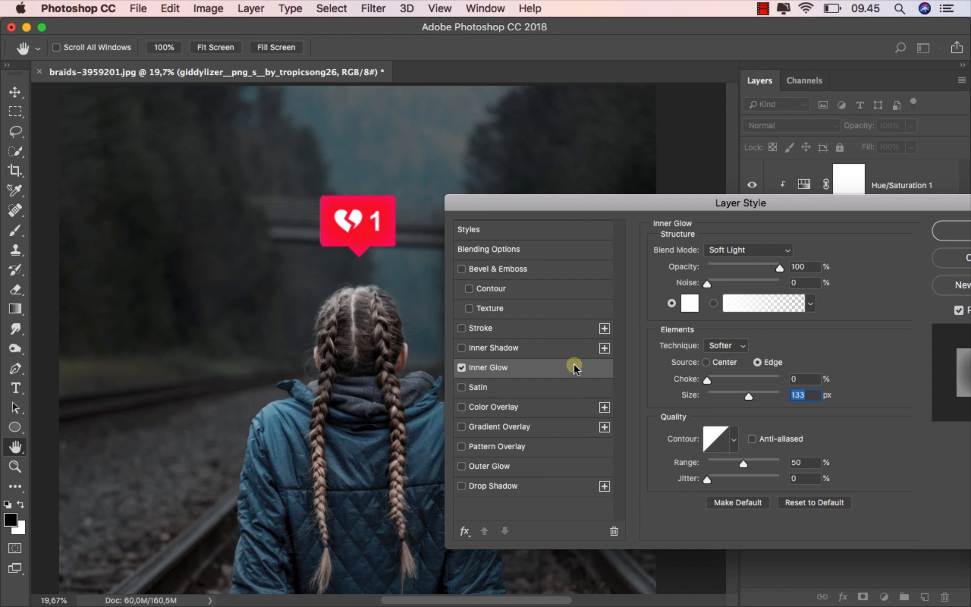
{"action": "left_click_drag", "start_coordinate": [636, 202], "coordinate": [617, 202]}
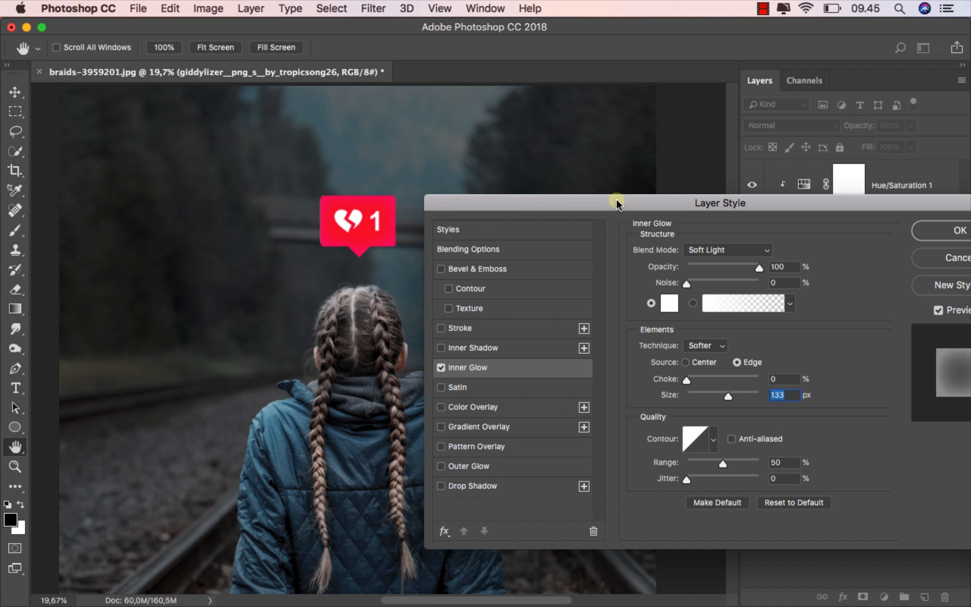
{"action": "left_click", "coordinate": [440, 368]}
{"action": "left_click", "coordinate": [440, 368]}
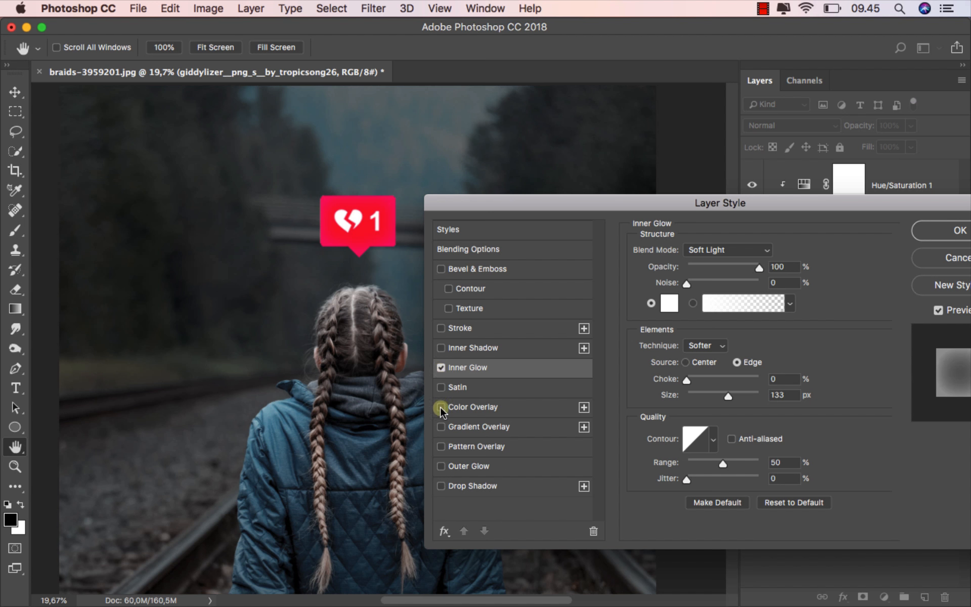
Step: Add an Outer Glow to the badge in Screen mode at 100% opacity, size 98 px, colour ff1738, and apply the layer style
{"action": "left_click", "coordinate": [442, 466]}
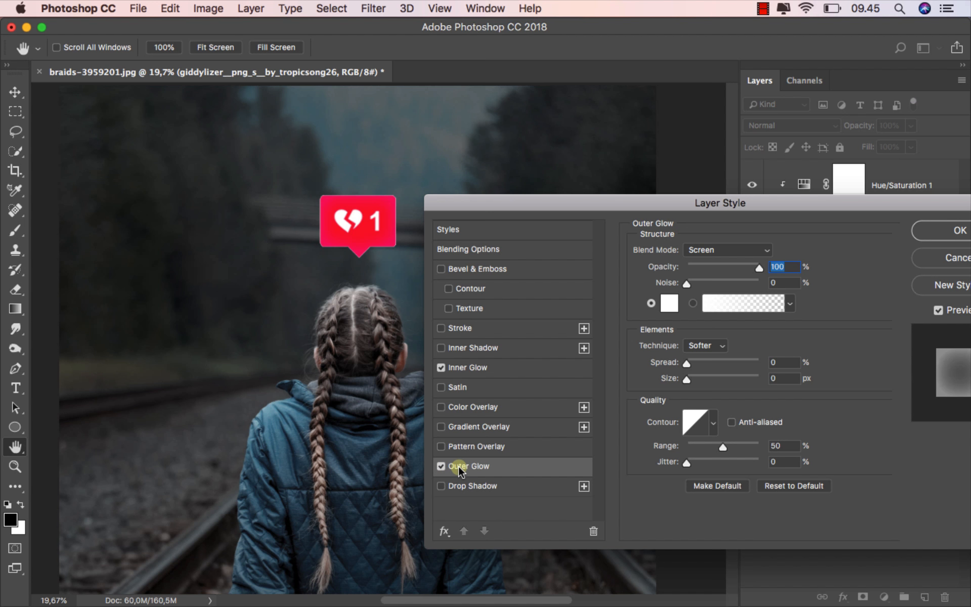
{"action": "left_click_drag", "start_coordinate": [686, 380], "coordinate": [720, 386]}
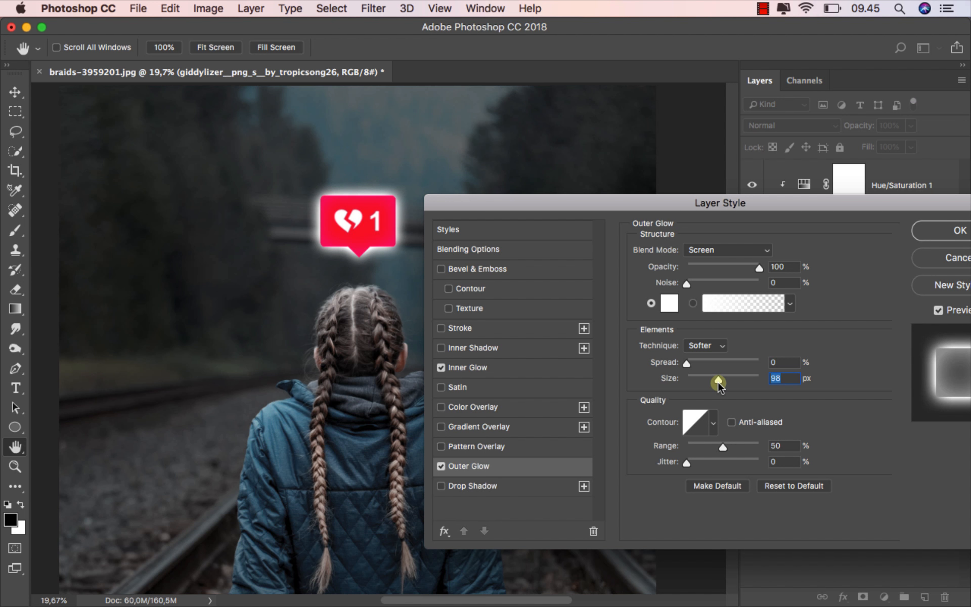
{"action": "left_click", "coordinate": [668, 304]}
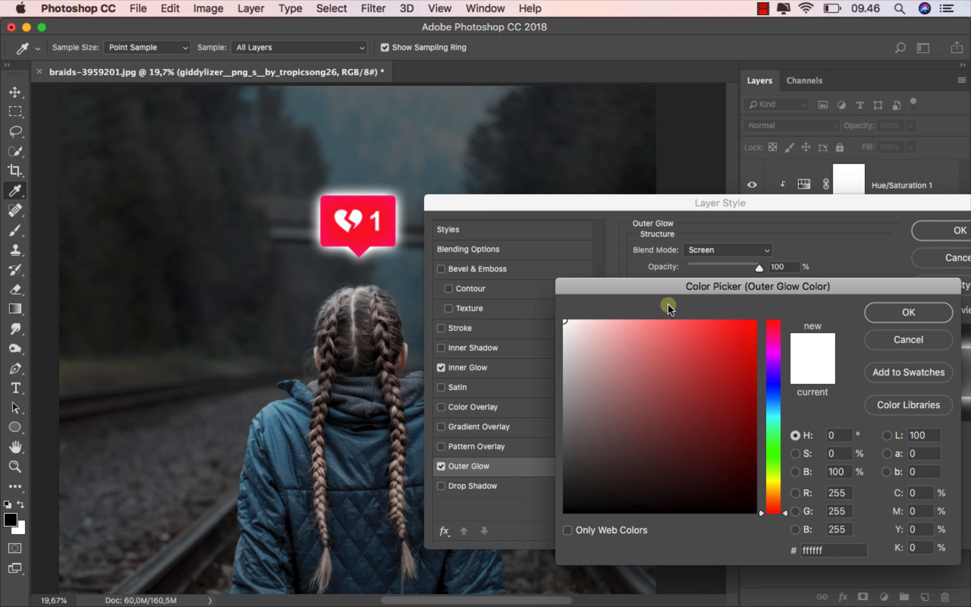
{"action": "left_click_drag", "start_coordinate": [674, 340], "coordinate": [738, 307]}
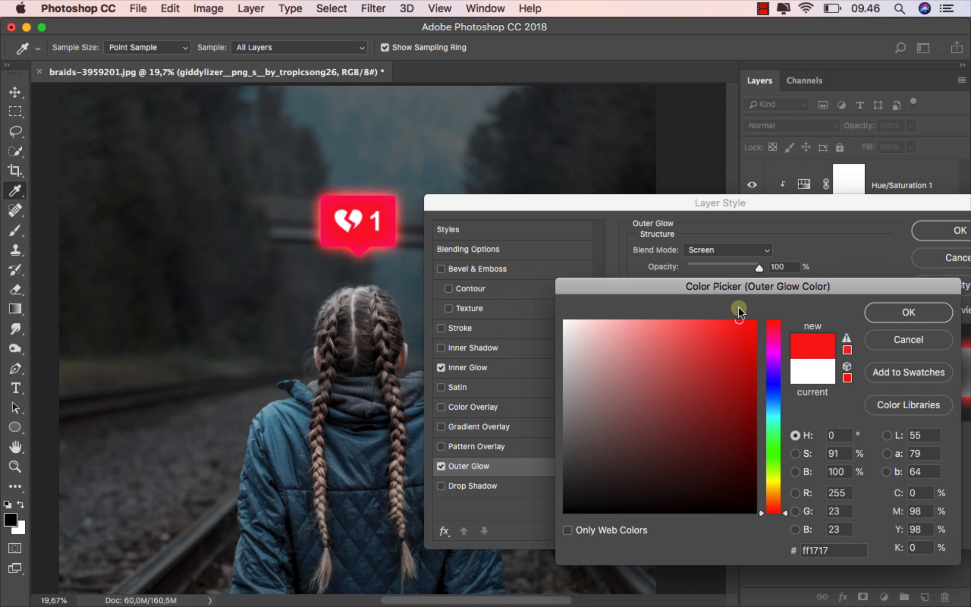
{"action": "left_click", "coordinate": [775, 321]}
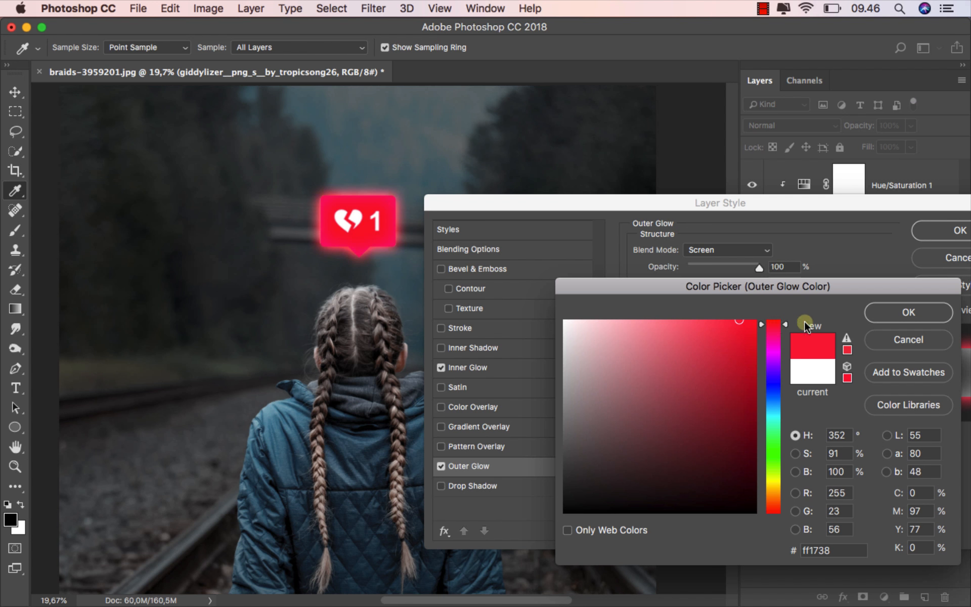
{"action": "left_click", "coordinate": [888, 317]}
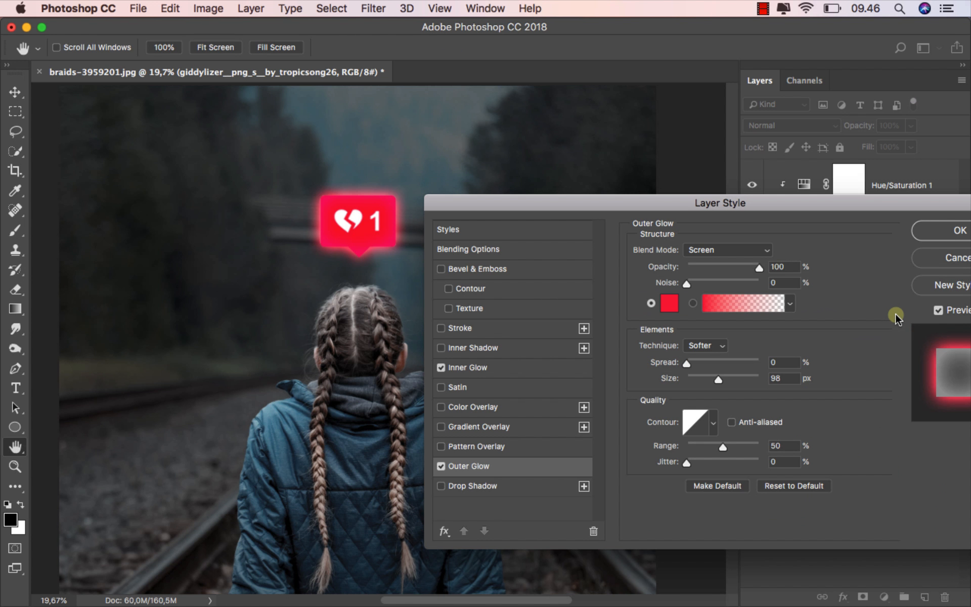
{"action": "left_click", "coordinate": [932, 232]}
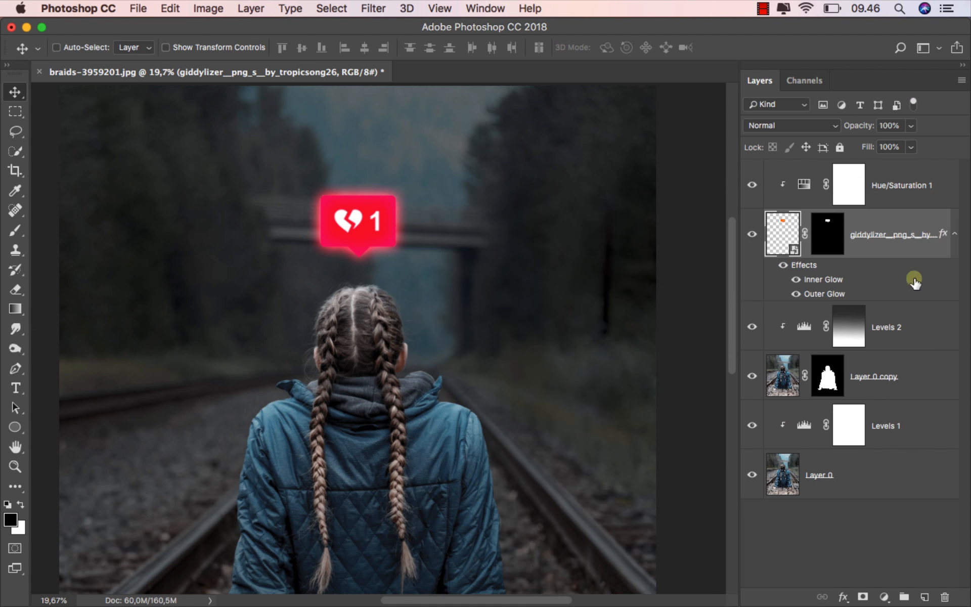
Step: Compare the image with and without the badge and its Outer Glow, and check the composition at full view
{"action": "left_click", "coordinate": [752, 234]}
{"action": "left_click", "coordinate": [752, 233]}
{"action": "left_click", "coordinate": [798, 293]}
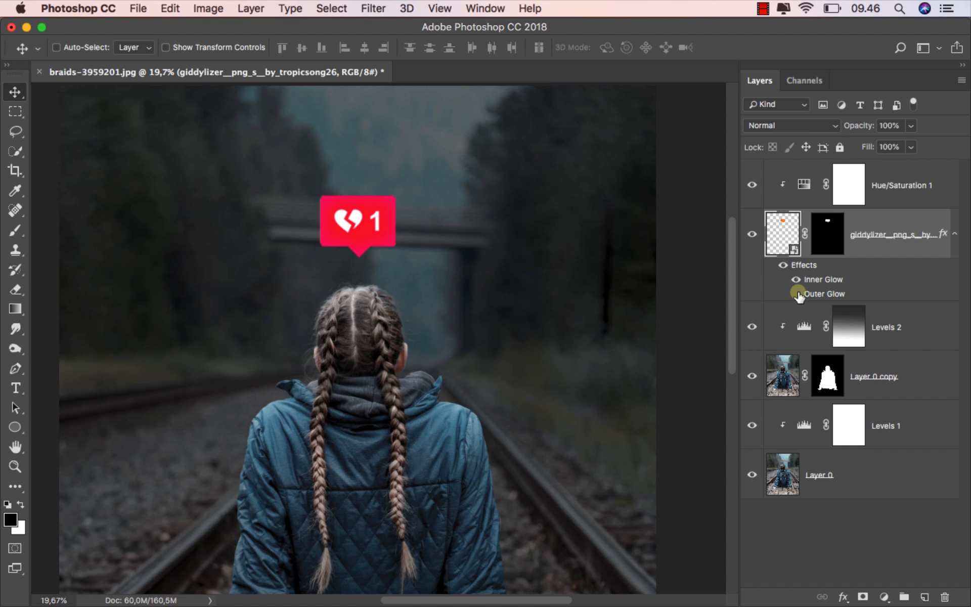
{"action": "left_click", "coordinate": [797, 293]}
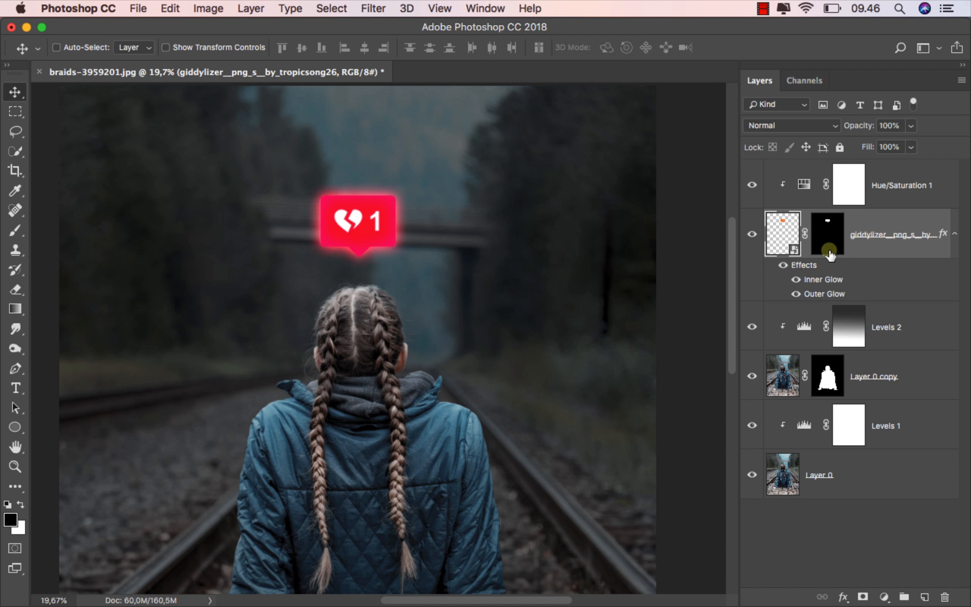
{"action": "key", "text": "super+0"}
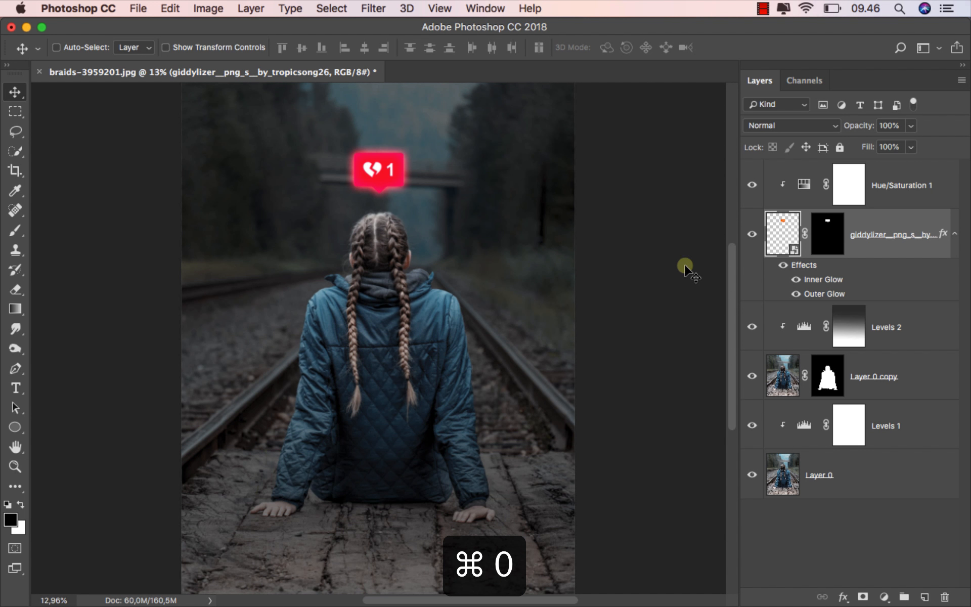
Step: Create a clipped layer above Levels 2, name it "color" and set its blend mode to Color
{"action": "left_click", "coordinate": [900, 319]}
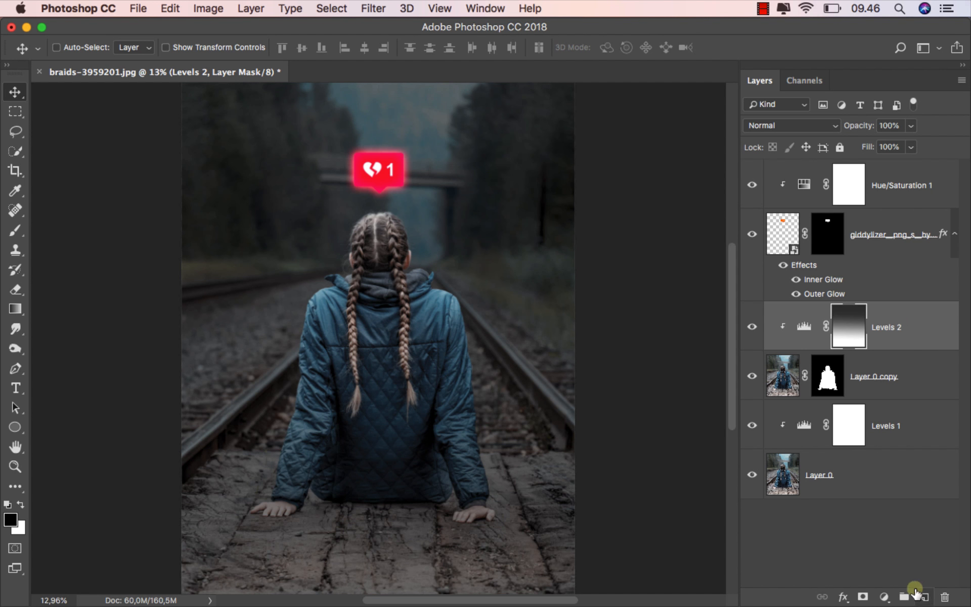
{"action": "left_click", "coordinate": [923, 595]}
{"action": "right_click", "coordinate": [851, 318]}
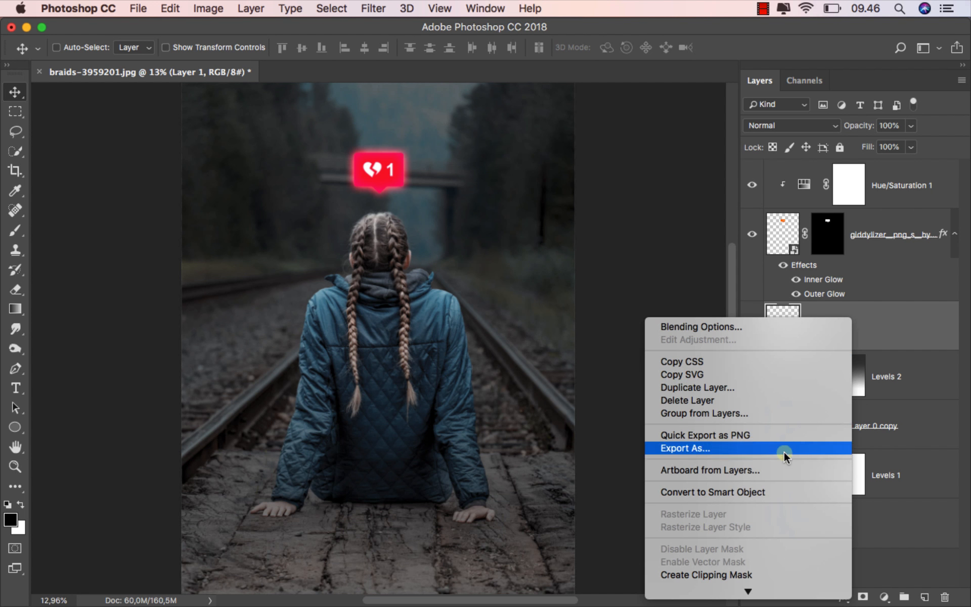
{"action": "left_click", "coordinate": [748, 547]}
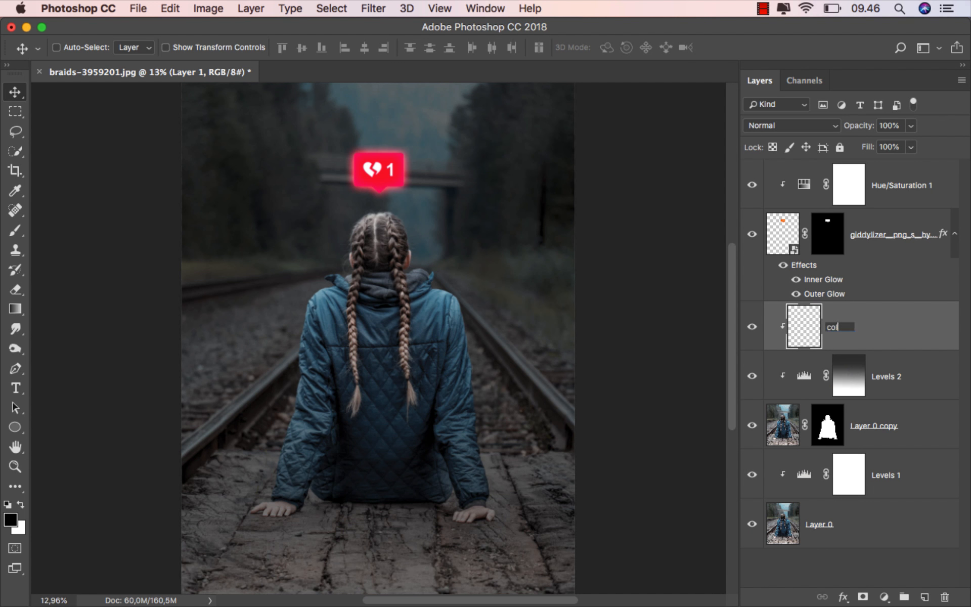
{"action": "type", "text": "or"}
{"action": "key", "text": "Return"}
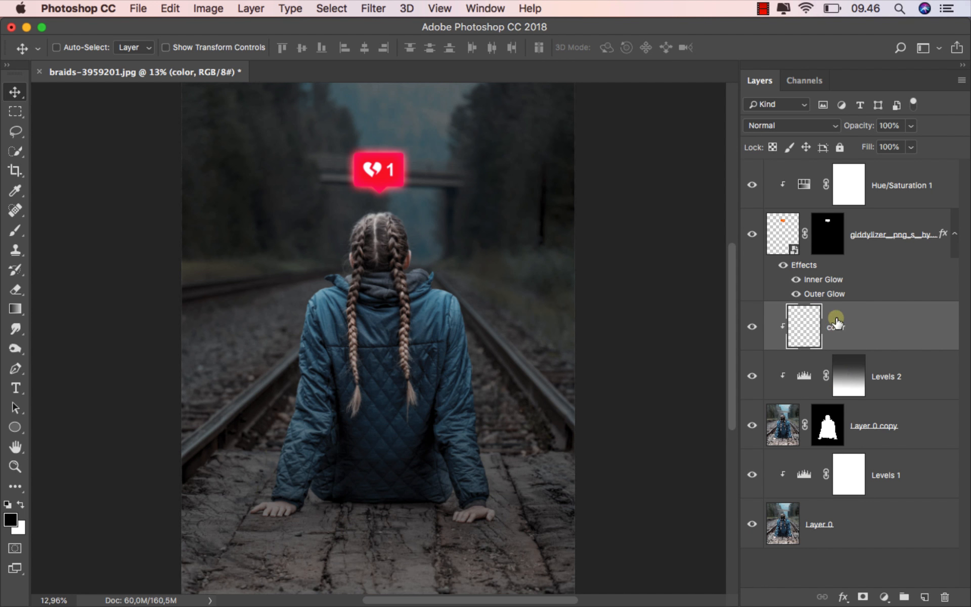
{"action": "left_click", "coordinate": [790, 127]}
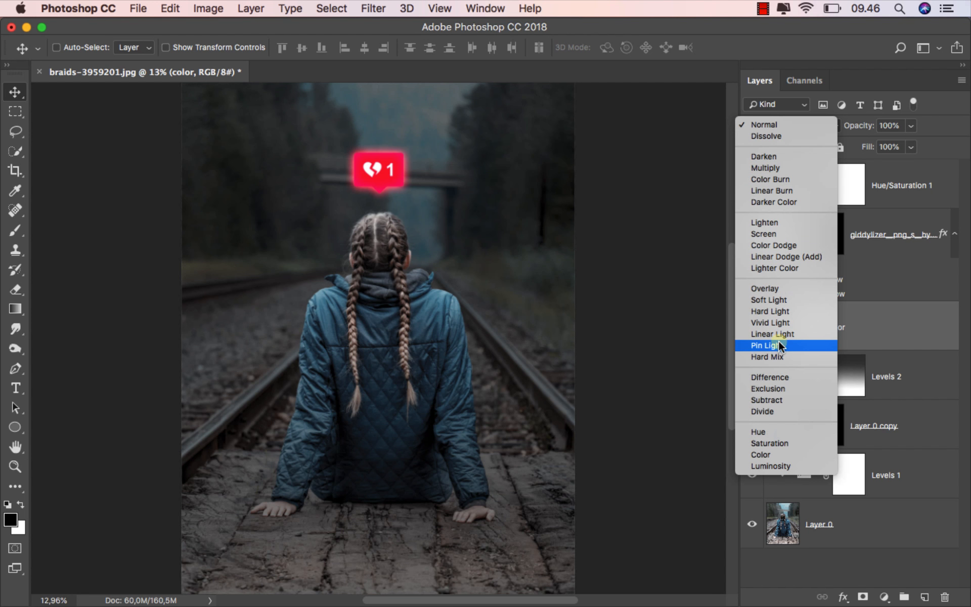
{"action": "left_click", "coordinate": [784, 454]}
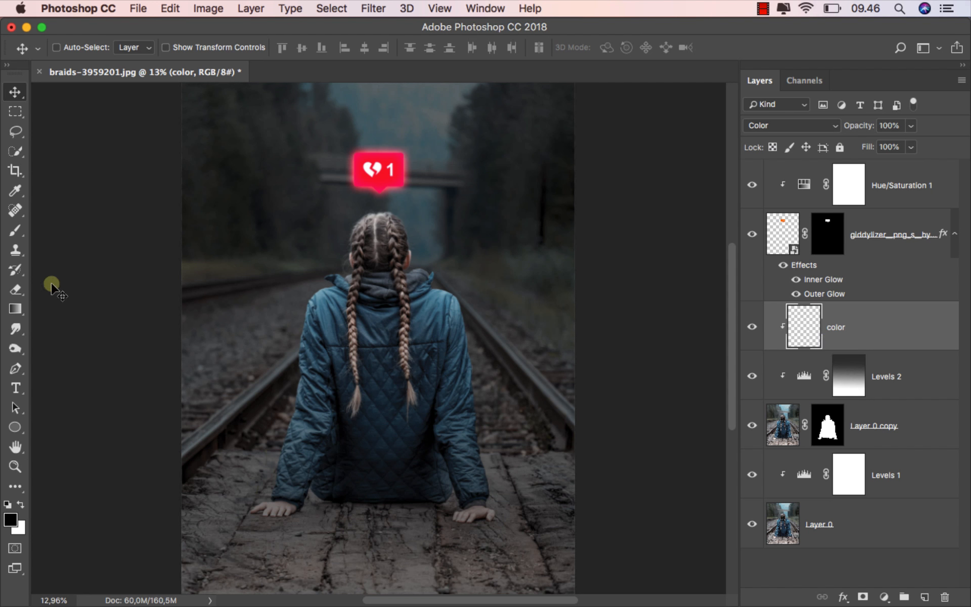
Step: Size the Brush to 1206 px and set the foreground colour to a bright red based on a sample from the badge
{"action": "left_click", "coordinate": [16, 230]}
{"action": "left_click", "coordinate": [41, 224]}
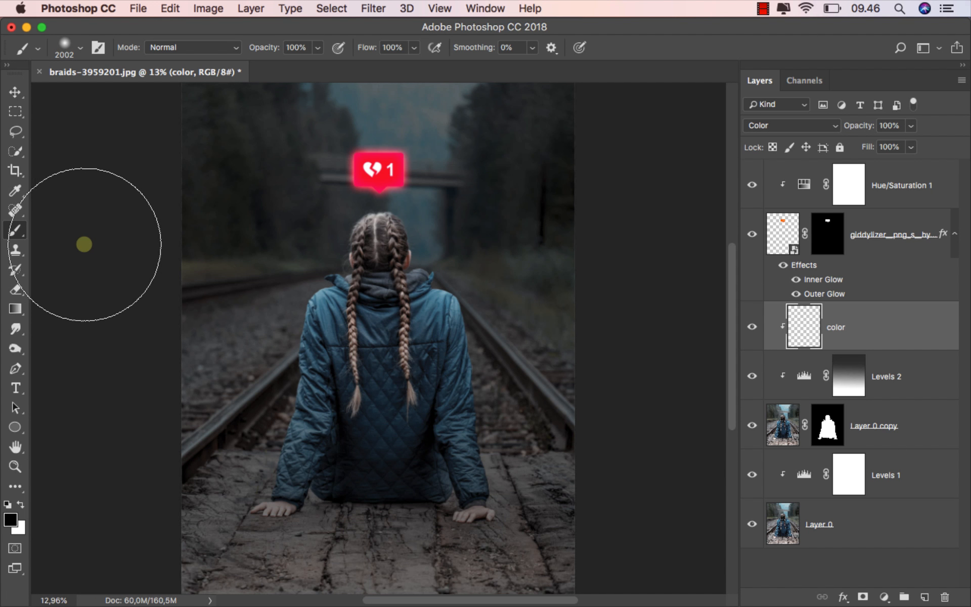
{"action": "left_click_drag", "start_coordinate": [376, 205], "coordinate": [299, 205]}
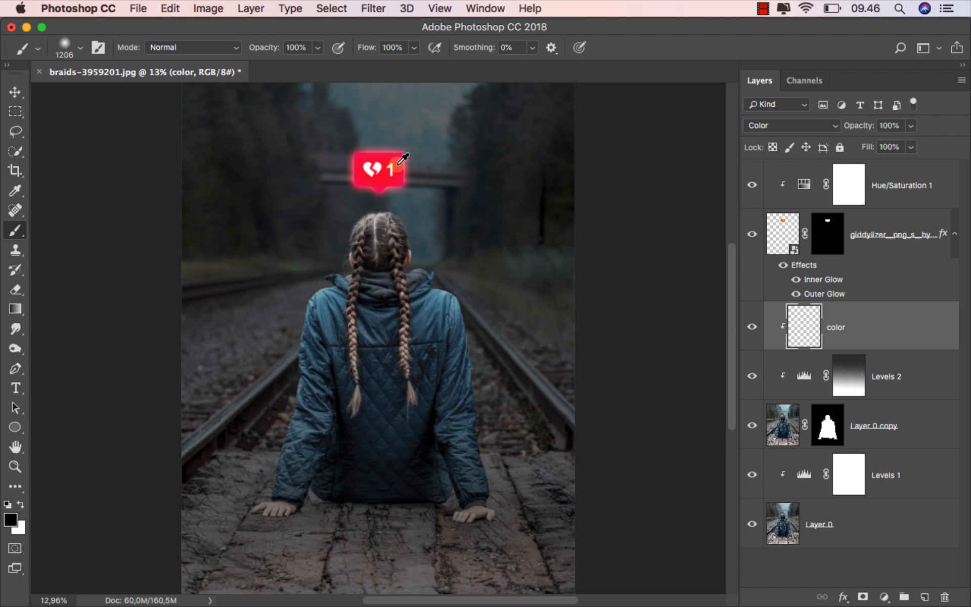
{"action": "left_click", "coordinate": [398, 163], "text": "alt"}
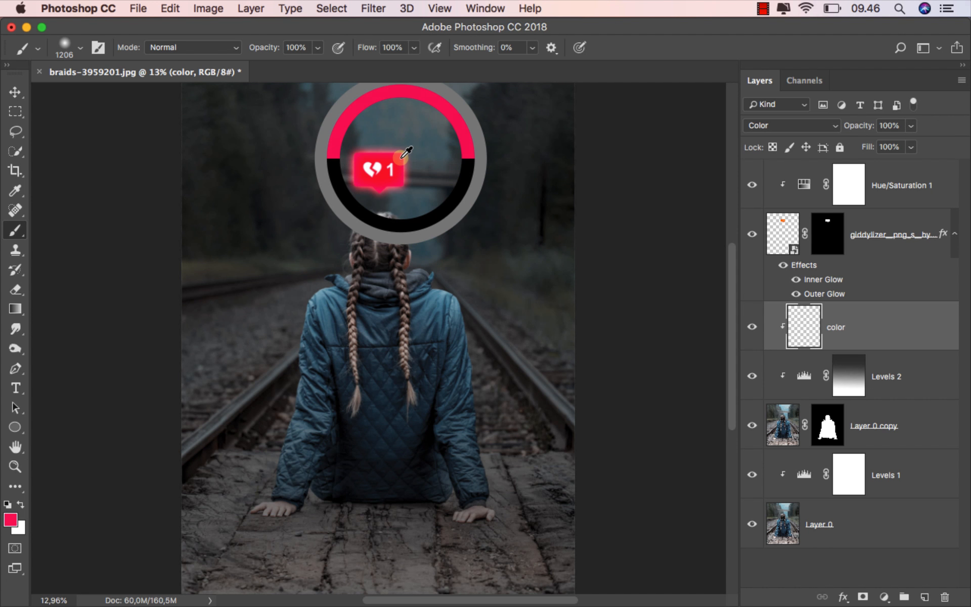
{"action": "left_click", "coordinate": [11, 519]}
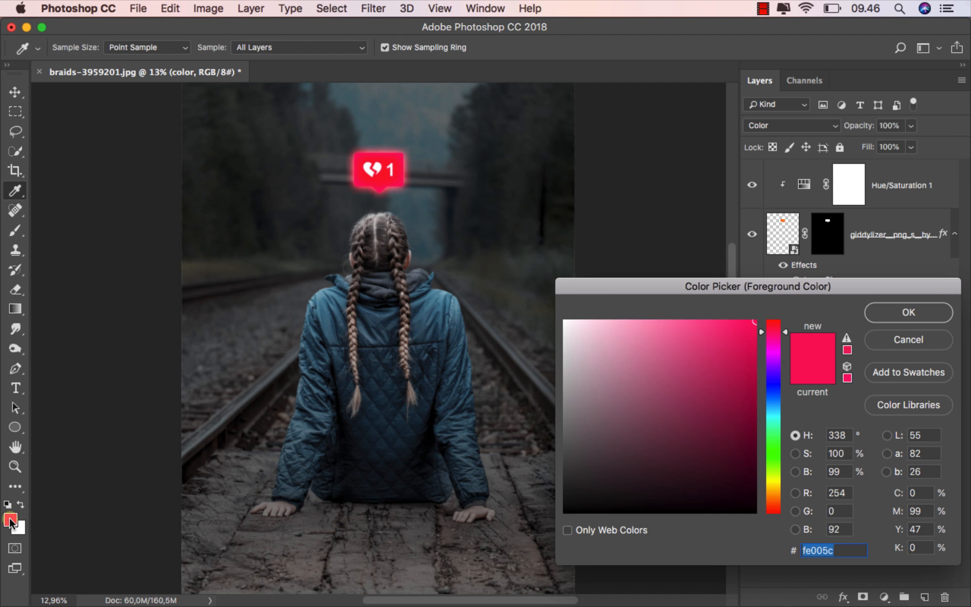
{"action": "left_click_drag", "start_coordinate": [745, 324], "coordinate": [744, 312]}
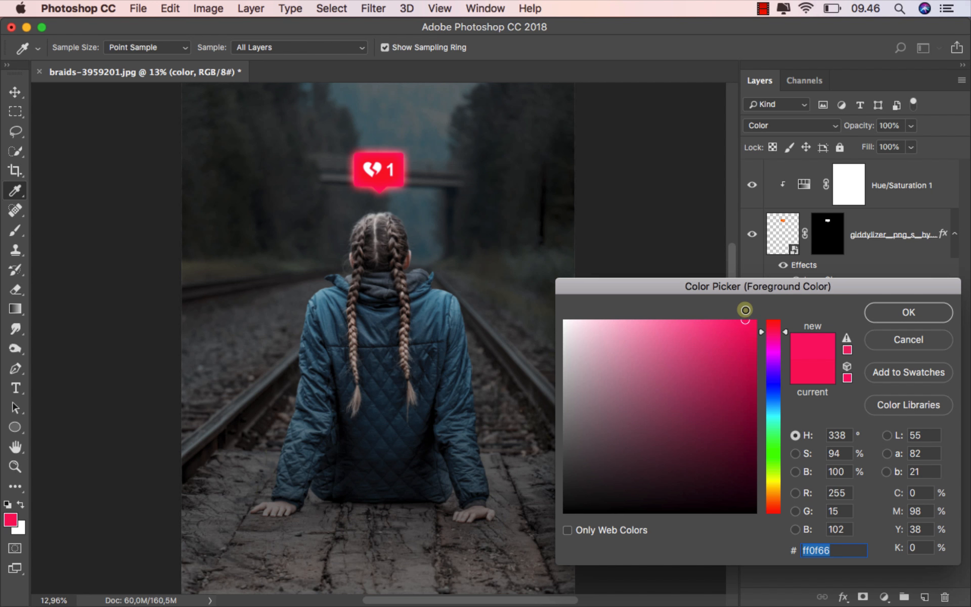
{"action": "left_click", "coordinate": [875, 308]}
{"action": "key", "text": "b"}
{"action": "scroll", "coordinate": [503, 320], "scroll_direction": "up", "scroll_amount": 3}
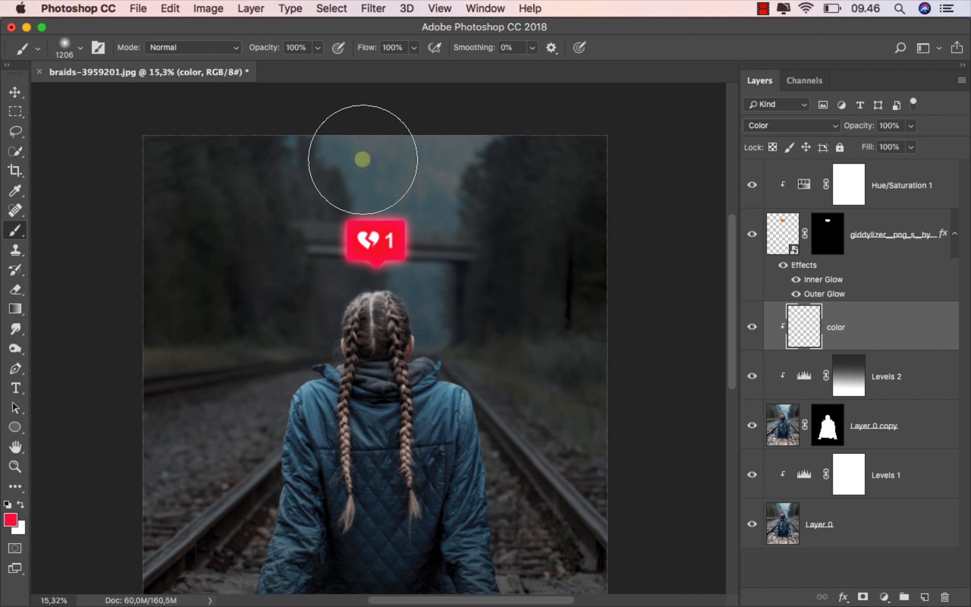
Step: Paint red light over the woman's hair and jacket shoulders with a 521 px brush at 23% opacity
{"action": "left_click", "coordinate": [317, 47]}
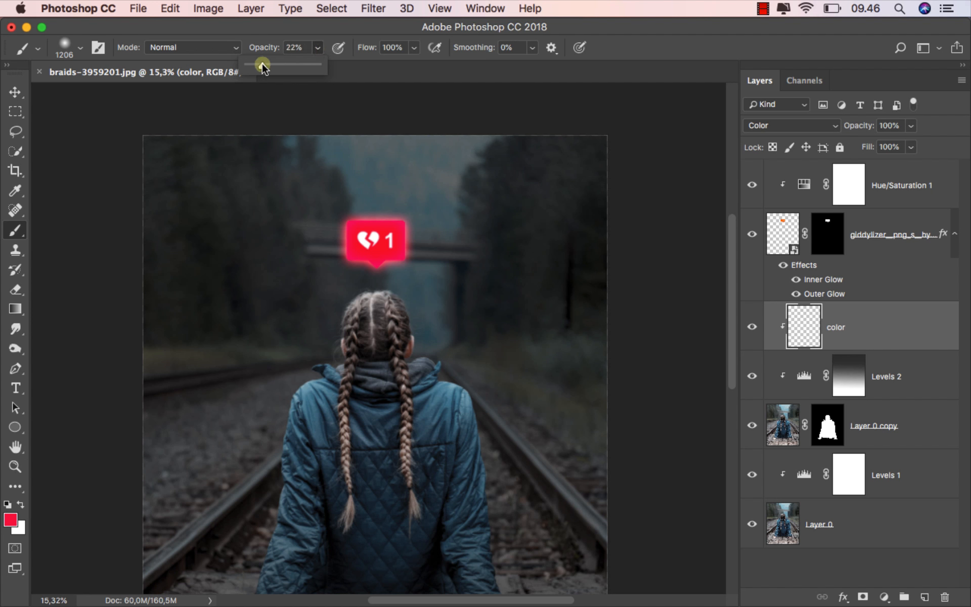
{"action": "left_click", "coordinate": [262, 34]}
{"action": "mouse_move", "coordinate": [415, 244]}
{"action": "left_mouse_down"}
{"action": "mouse_move", "coordinate": [373, 247]}
{"action": "mouse_move", "coordinate": [410, 287]}
{"action": "mouse_move", "coordinate": [350, 294]}
{"action": "mouse_move", "coordinate": [337, 347]}
{"action": "mouse_move", "coordinate": [294, 386]}
{"action": "mouse_move", "coordinate": [247, 503]}
{"action": "left_mouse_up"}
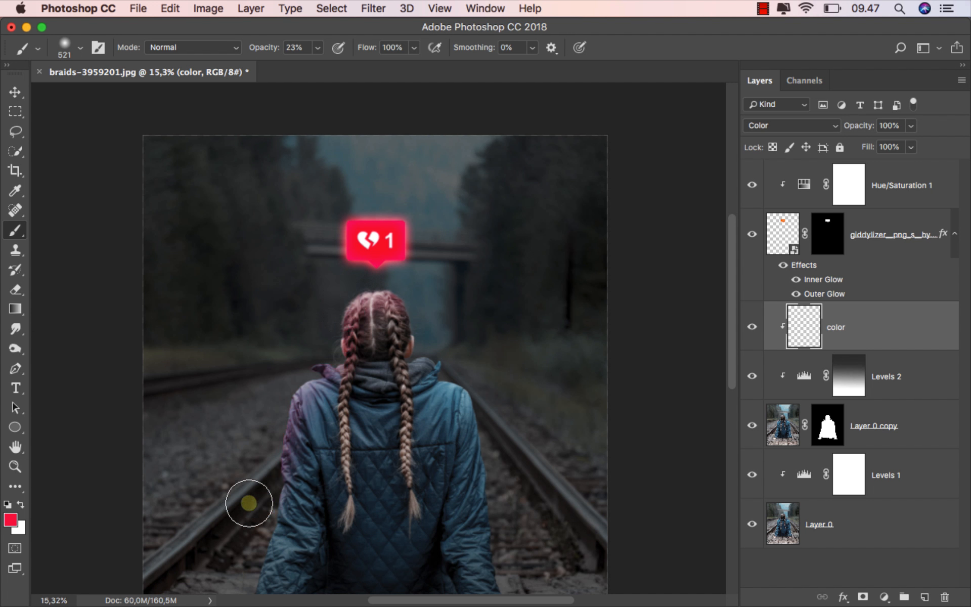
{"action": "mouse_move", "coordinate": [340, 313]}
{"action": "left_mouse_down"}
{"action": "mouse_move", "coordinate": [325, 303]}
{"action": "mouse_move", "coordinate": [390, 281]}
{"action": "mouse_move", "coordinate": [418, 325]}
{"action": "mouse_move", "coordinate": [421, 360]}
{"action": "mouse_move", "coordinate": [481, 407]}
{"action": "mouse_move", "coordinate": [511, 533]}
{"action": "left_mouse_up"}
Step: Enlarge the brush to 1998 px and paint a broad red tint over the woman's hair, braids and jacket
{"action": "scroll", "coordinate": [531, 470], "scroll_direction": "down", "scroll_amount": 5}
{"action": "scroll", "coordinate": [519, 416], "scroll_direction": "down", "scroll_amount": 1}
{"action": "scroll", "coordinate": [518, 418], "scroll_direction": "up", "scroll_amount": 2}
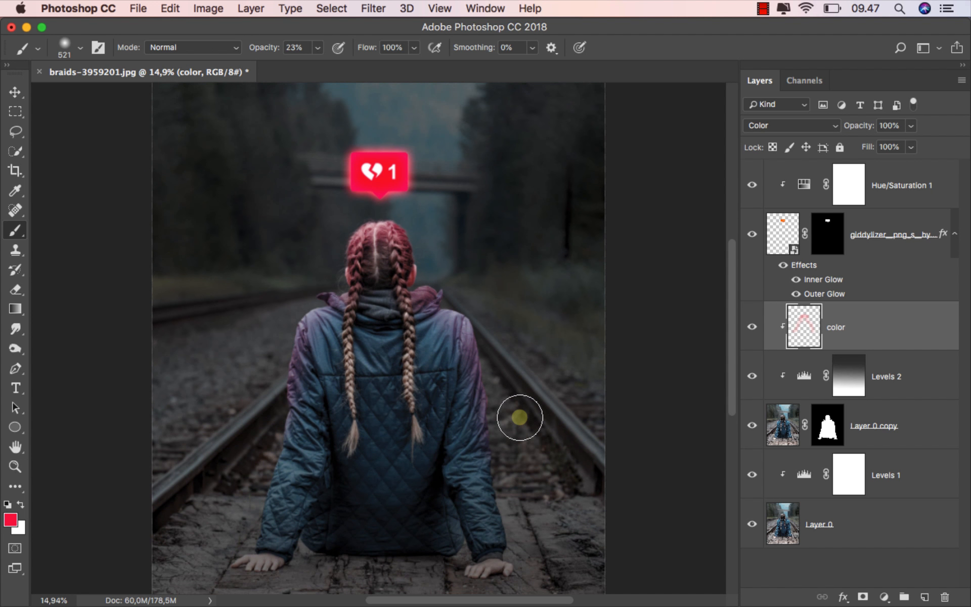
{"action": "mouse_move", "coordinate": [404, 212]}
{"action": "left_mouse_down"}
{"action": "mouse_move", "coordinate": [488, 212]}
{"action": "mouse_move", "coordinate": [402, 194]}
{"action": "mouse_move", "coordinate": [364, 196]}
{"action": "mouse_move", "coordinate": [335, 217]}
{"action": "mouse_move", "coordinate": [279, 353]}
{"action": "mouse_move", "coordinate": [223, 447]}
{"action": "left_mouse_up"}
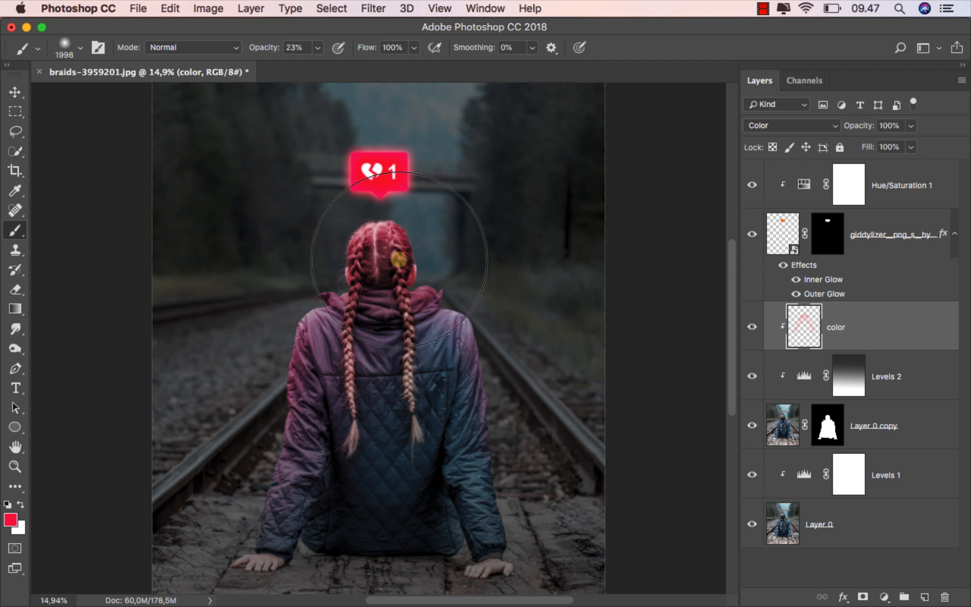
{"action": "mouse_move", "coordinate": [453, 295]}
{"action": "left_mouse_down"}
{"action": "mouse_move", "coordinate": [494, 347]}
{"action": "mouse_move", "coordinate": [539, 462]}
{"action": "mouse_move", "coordinate": [507, 376]}
{"action": "mouse_move", "coordinate": [460, 359]}
{"action": "mouse_move", "coordinate": [388, 376]}
{"action": "left_mouse_up"}
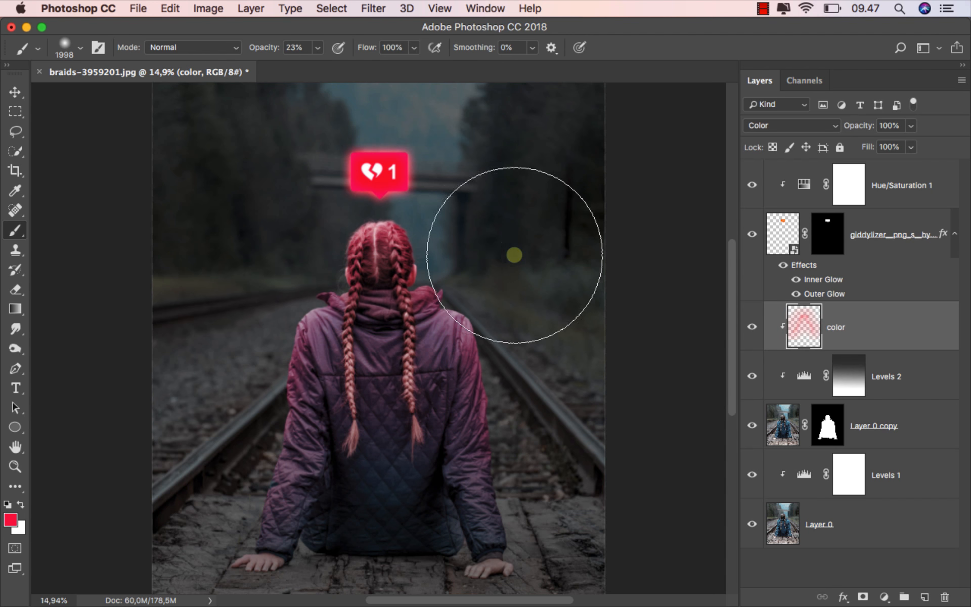
Step: Reduce the brush to 495 px and deepen the red tint on the woman's hair and jacket shoulders
{"action": "left_click_drag", "start_coordinate": [483, 253], "coordinate": [371, 254], "text": "ctrl+alt"}
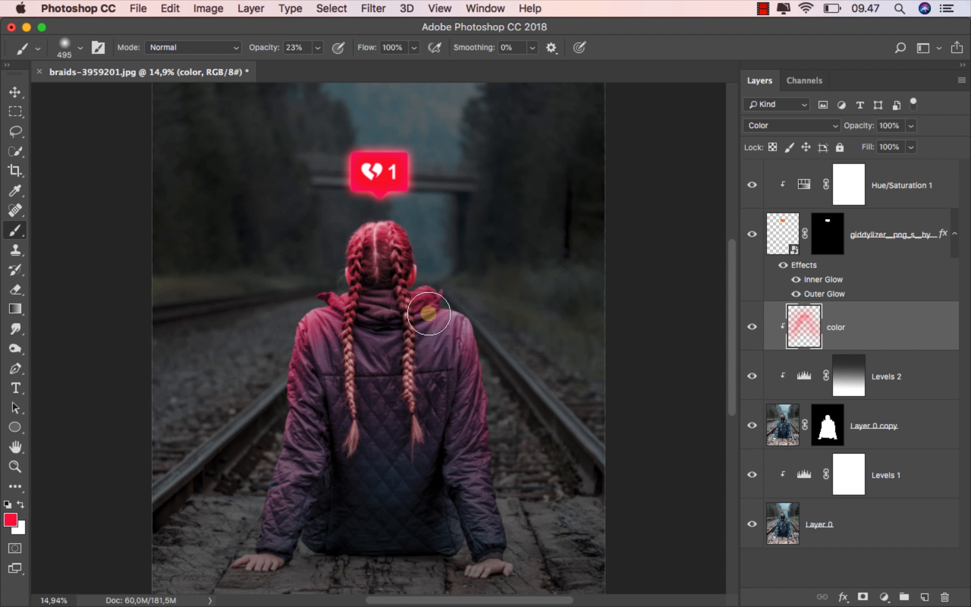
{"action": "scroll", "coordinate": [473, 260], "scroll_direction": "up", "scroll_amount": 1}
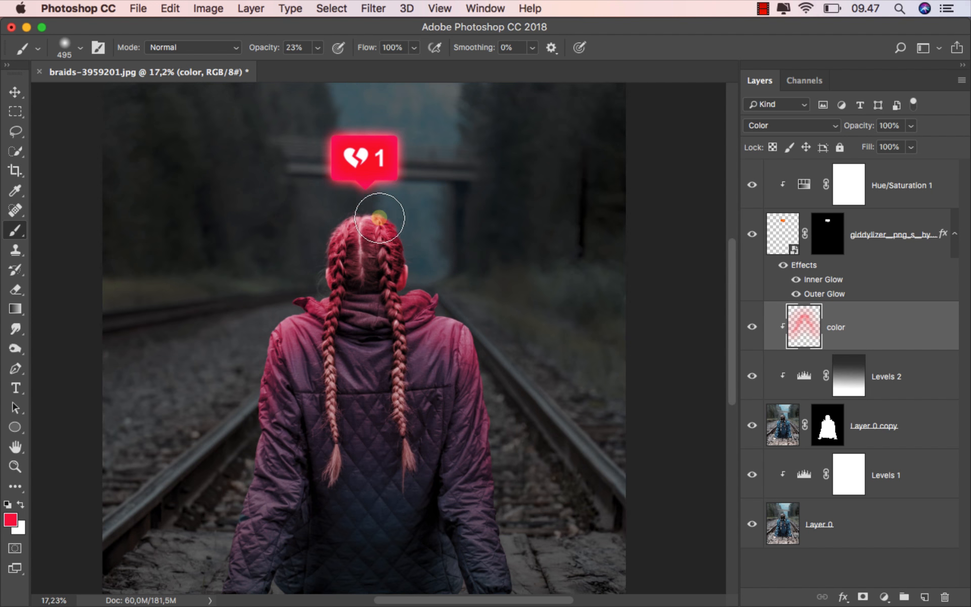
{"action": "scroll", "coordinate": [462, 250], "scroll_direction": "down", "scroll_amount": 2}
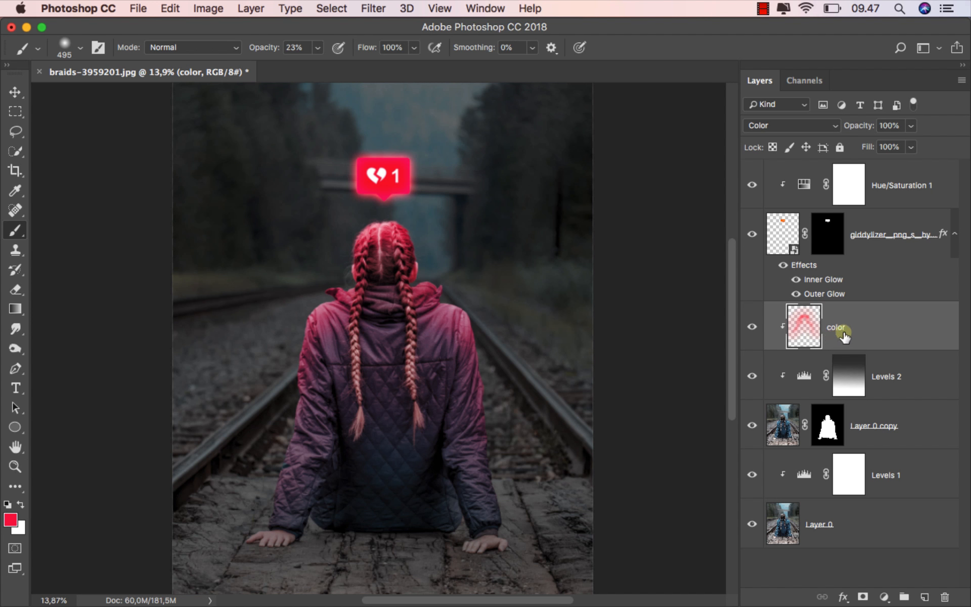
Step: Shift the hue of the red paint on the "color" layer by +10 with Hue/Saturation
{"action": "key", "text": "super+u"}
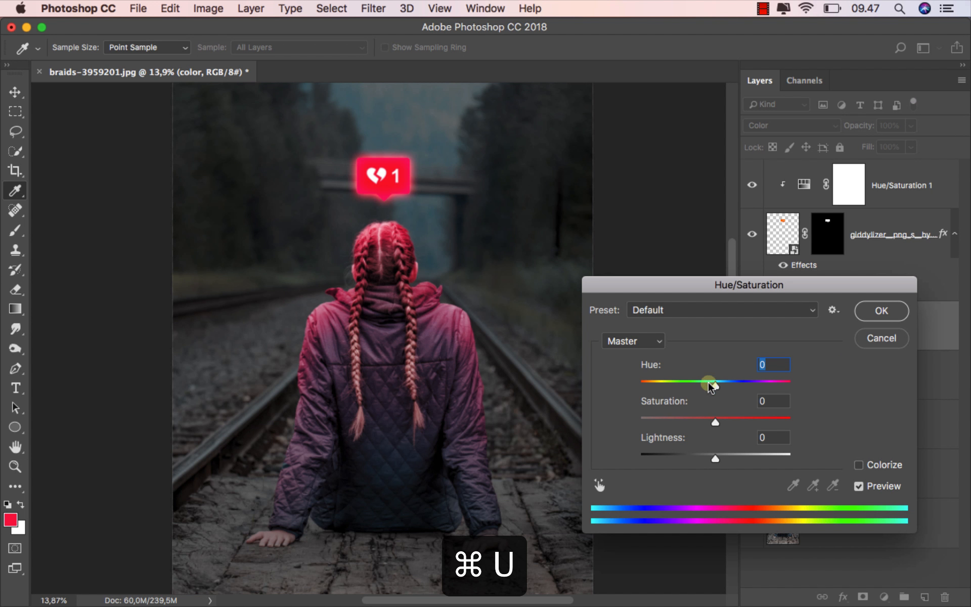
{"action": "left_click_drag", "start_coordinate": [710, 384], "coordinate": [724, 388]}
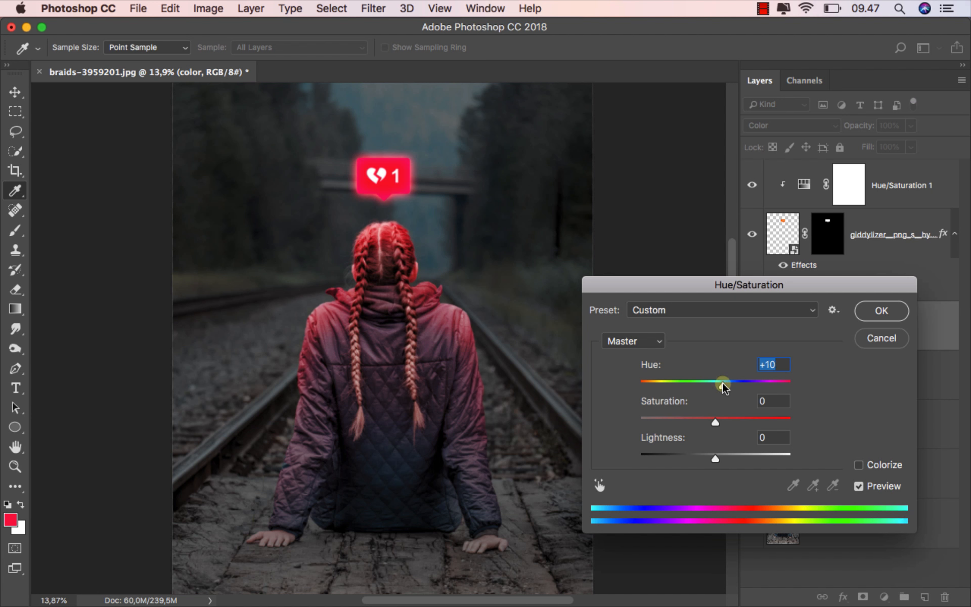
{"action": "left_click", "coordinate": [880, 313]}
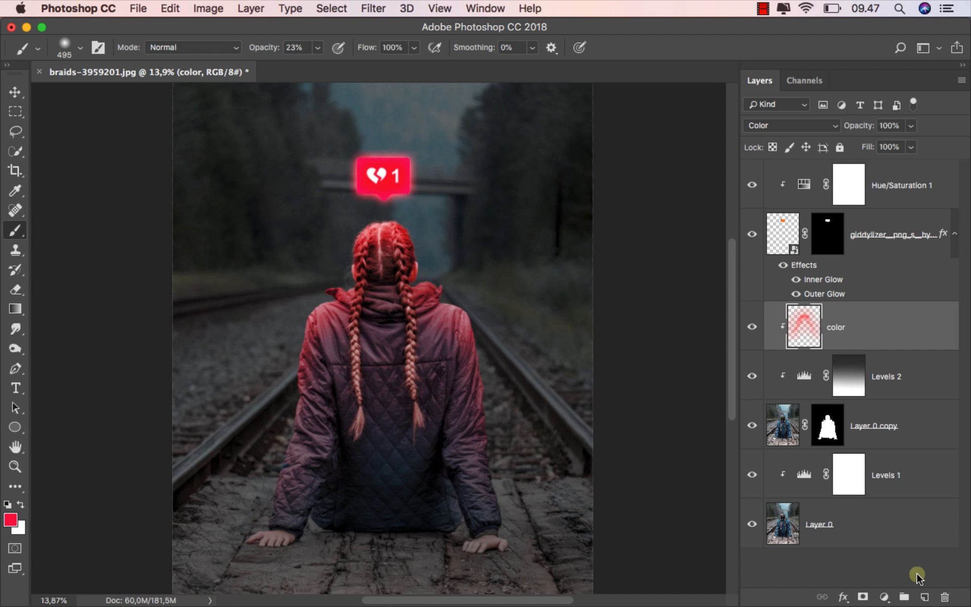
Step: Create a layer above "color", name it "color 2" and set its blend mode to Overlay
{"action": "left_click", "coordinate": [923, 596]}
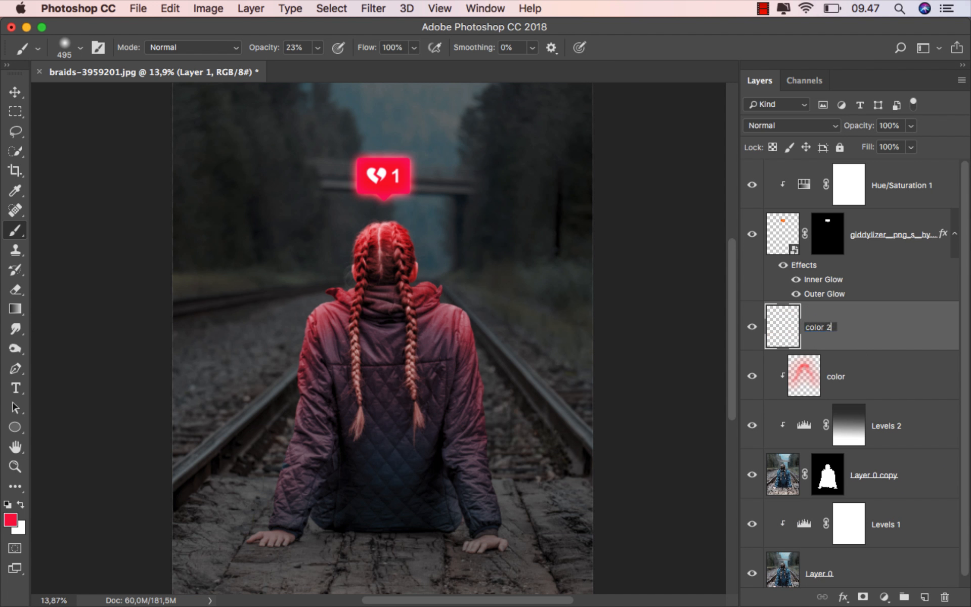
{"action": "type", "text": "color 2"}
{"action": "key", "text": "Return"}
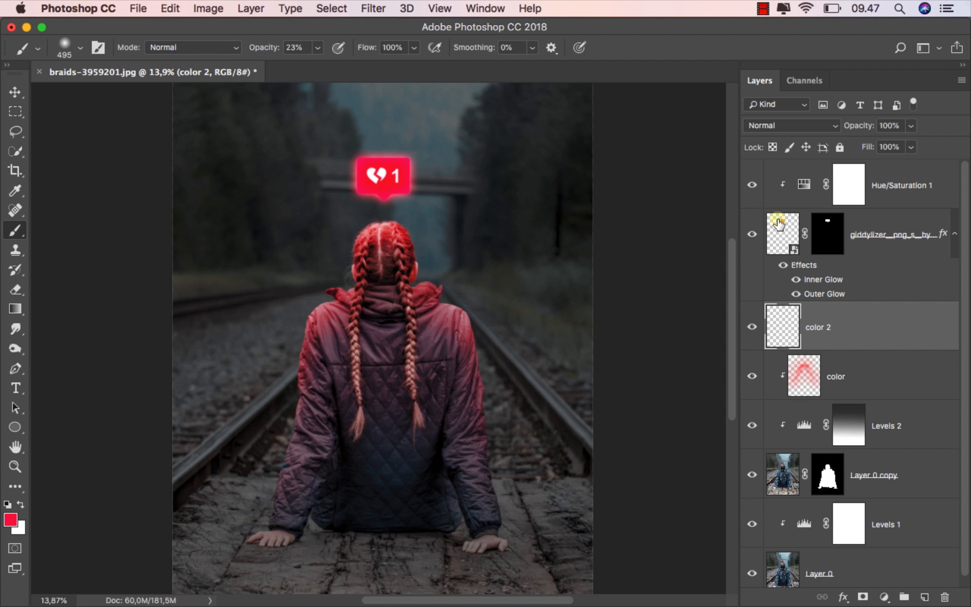
{"action": "left_click", "coordinate": [764, 125]}
{"action": "left_click", "coordinate": [781, 287]}
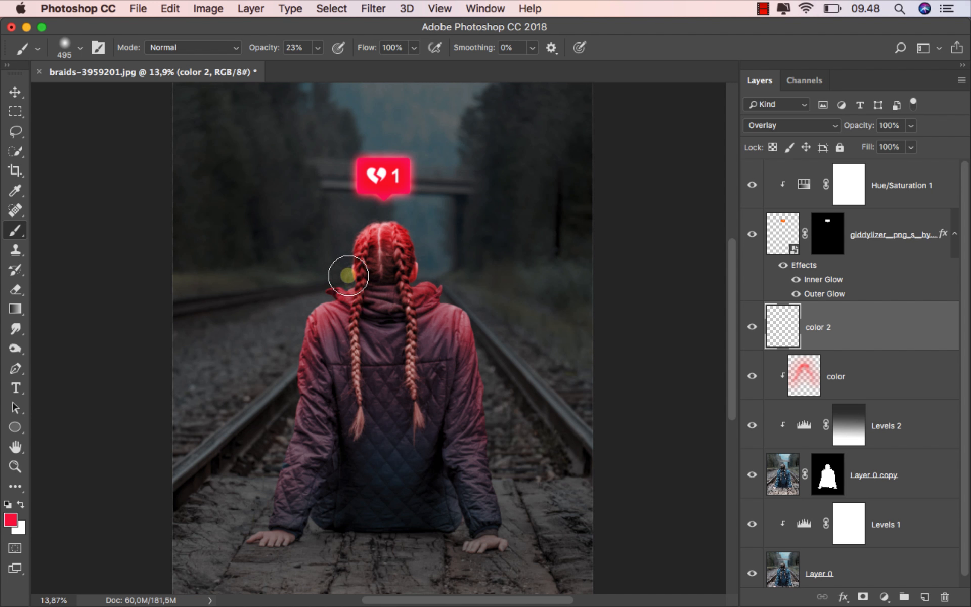
Step: Paint a soft red glow over the woman's lower back with a 2266 px brush at 100% opacity
{"action": "left_click_drag", "start_coordinate": [347, 275], "coordinate": [438, 281]}
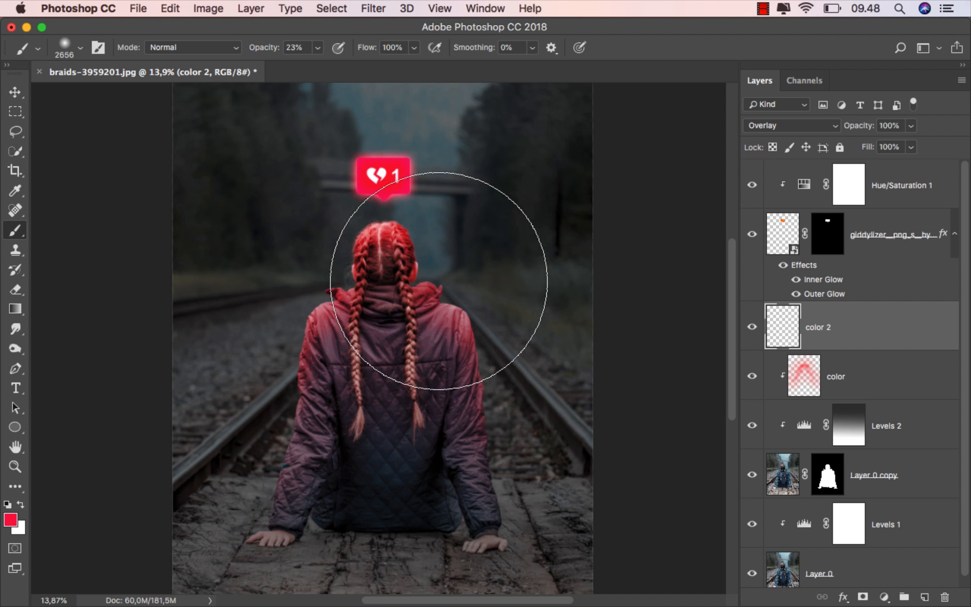
{"action": "left_click", "coordinate": [317, 47]}
{"action": "left_click_drag", "start_coordinate": [314, 66], "coordinate": [390, 74]}
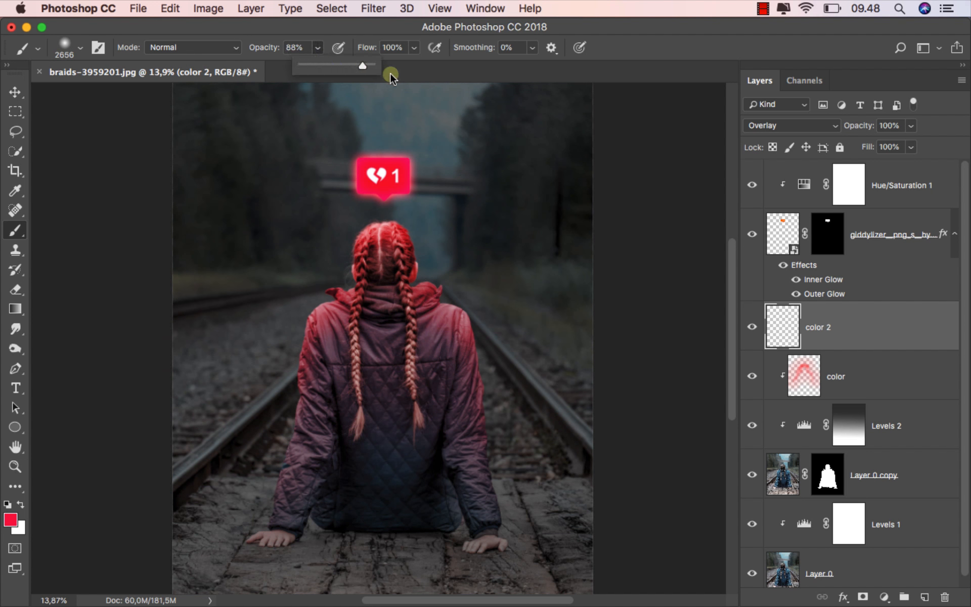
{"action": "left_click", "coordinate": [364, 32]}
{"action": "scroll", "coordinate": [416, 353], "scroll_direction": "down", "scroll_amount": 2}
{"action": "left_click_drag", "start_coordinate": [380, 385], "coordinate": [343, 384]}
{"action": "left_click", "coordinate": [376, 427]}
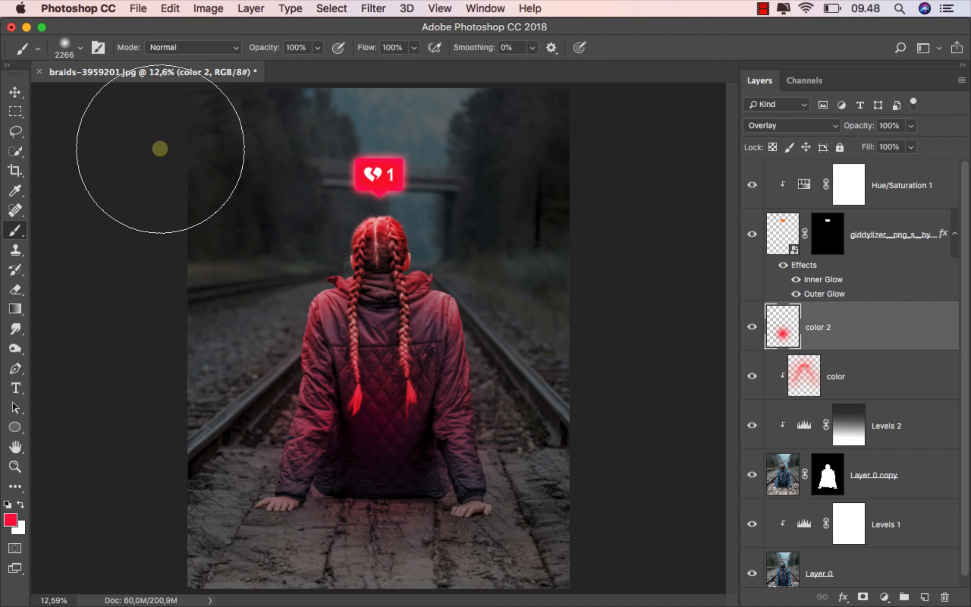
Step: Move the red glow down onto the planks beneath the woman
{"action": "left_click", "coordinate": [16, 94]}
{"action": "scroll", "coordinate": [429, 450], "scroll_direction": "up", "scroll_amount": 1}
{"action": "left_click_drag", "start_coordinate": [403, 404], "coordinate": [399, 456]}
Step: Transform the red glow to about 228% width and enlarge its height so it spreads across the ground
{"action": "key", "text": "super+t"}
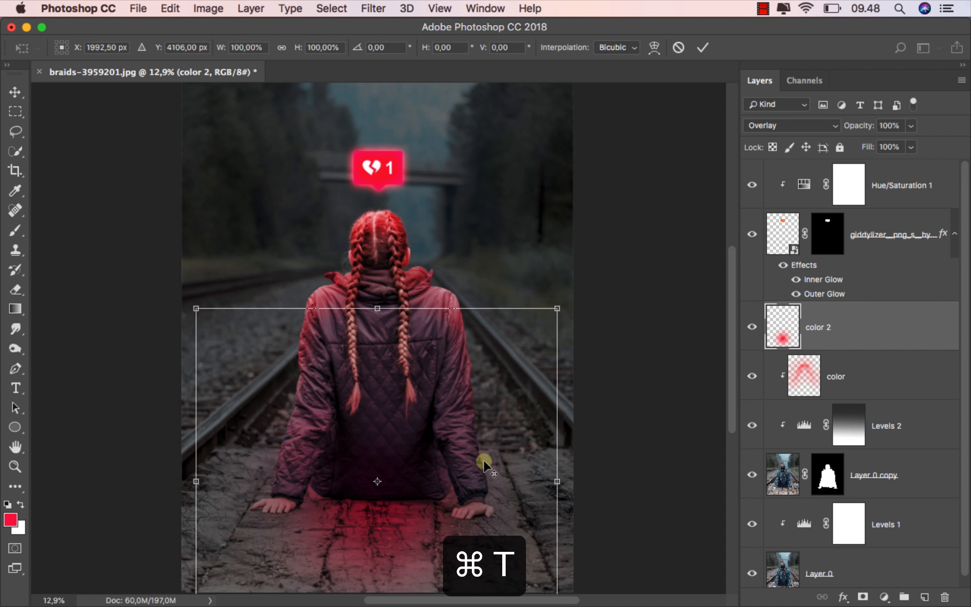
{"action": "scroll", "coordinate": [484, 462], "scroll_direction": "down", "scroll_amount": 1}
{"action": "left_click_drag", "start_coordinate": [535, 462], "coordinate": [743, 457]}
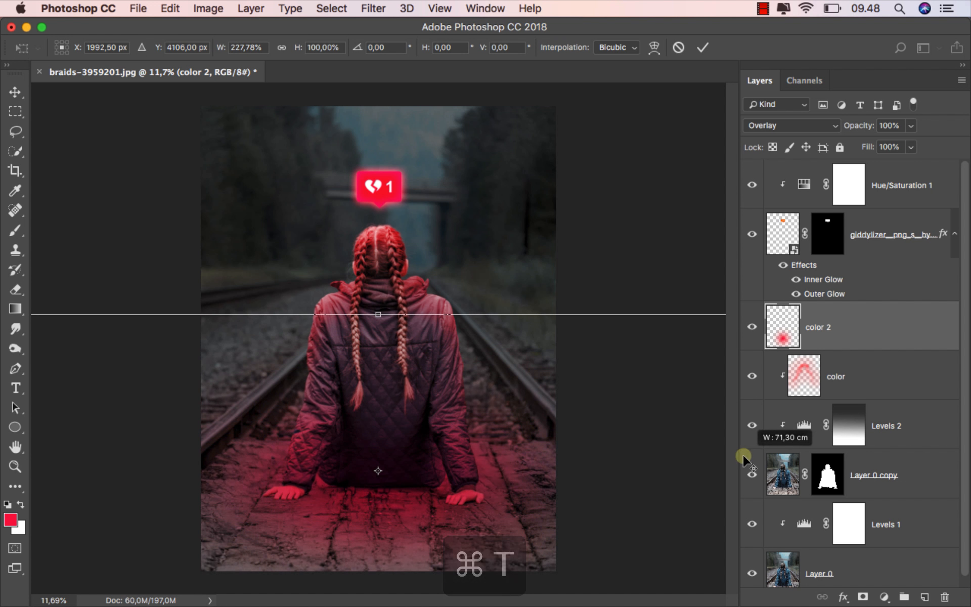
{"action": "left_click_drag", "start_coordinate": [378, 314], "coordinate": [383, 171]}
{"action": "left_click_drag", "start_coordinate": [382, 294], "coordinate": [392, 369]}
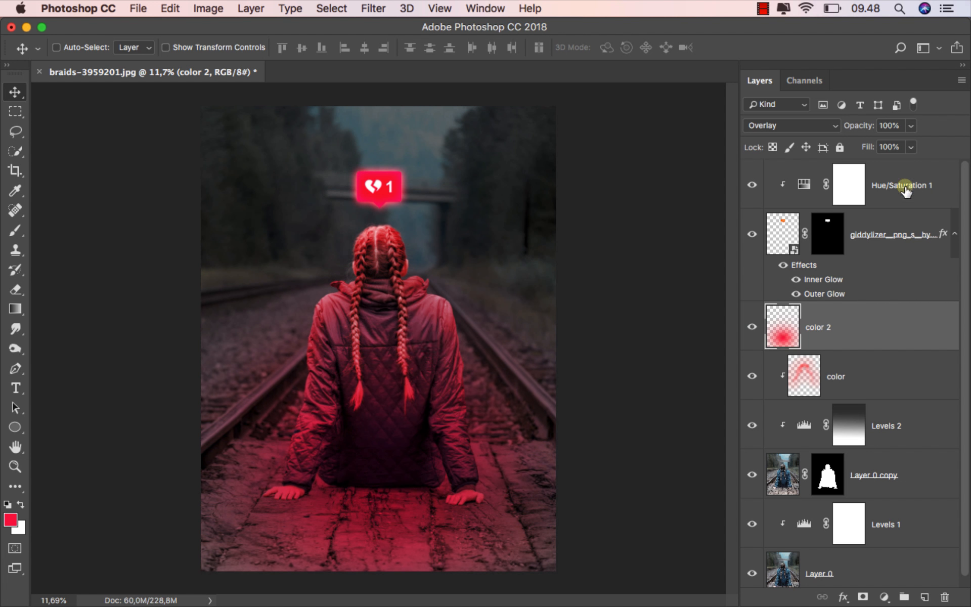
Step: Lower the fill of the "color 2" layer to 70%
{"action": "left_click", "coordinate": [910, 147]}
{"action": "left_click_drag", "start_coordinate": [913, 163], "coordinate": [889, 166]}
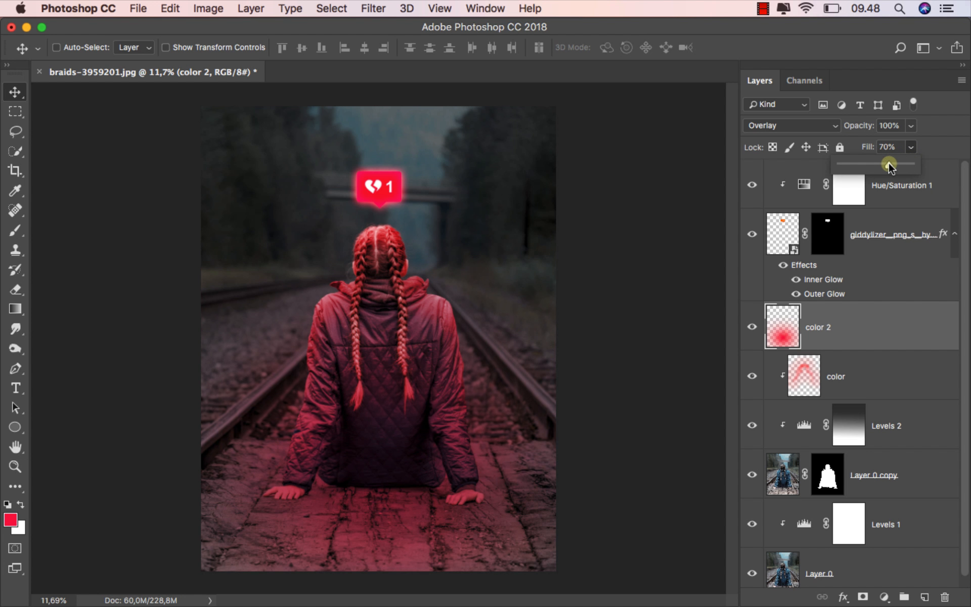
{"action": "left_click", "coordinate": [832, 328]}
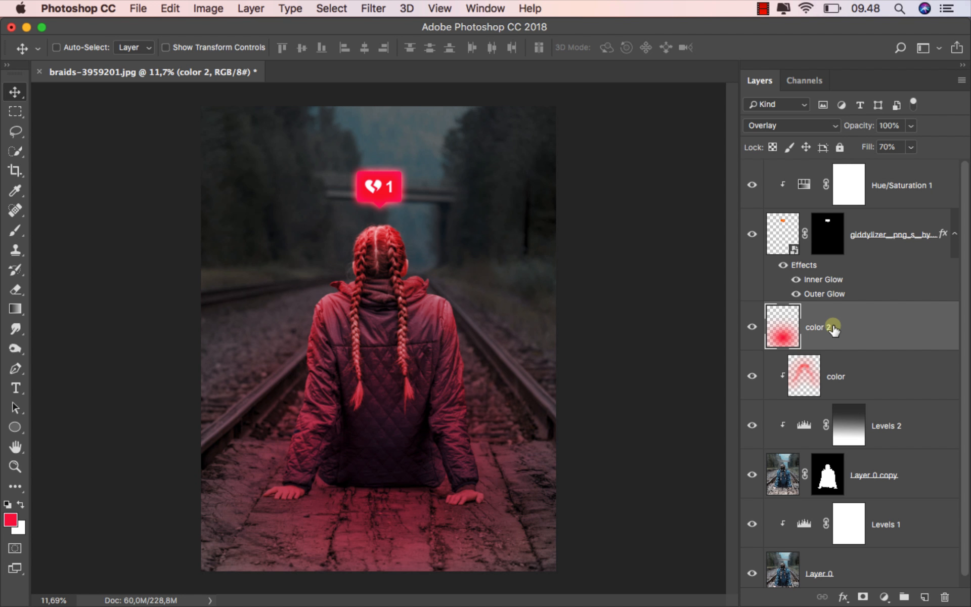
Step: Mask the woman out of "color 2" using an inverted mask made from the Layer 0 copy mask's selection
{"action": "left_click", "coordinate": [783, 477], "text": "super"}
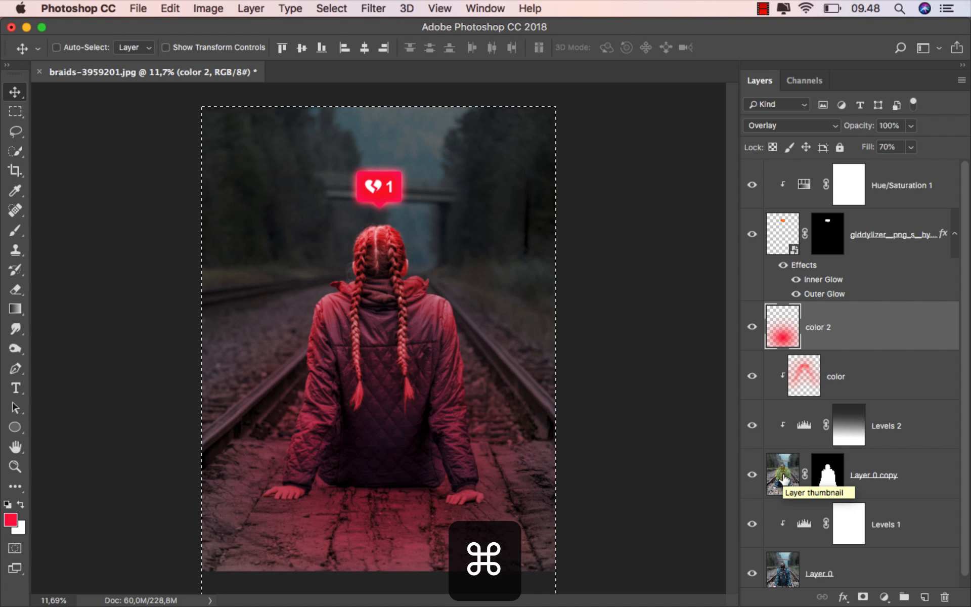
{"action": "left_click", "coordinate": [827, 478], "text": "super"}
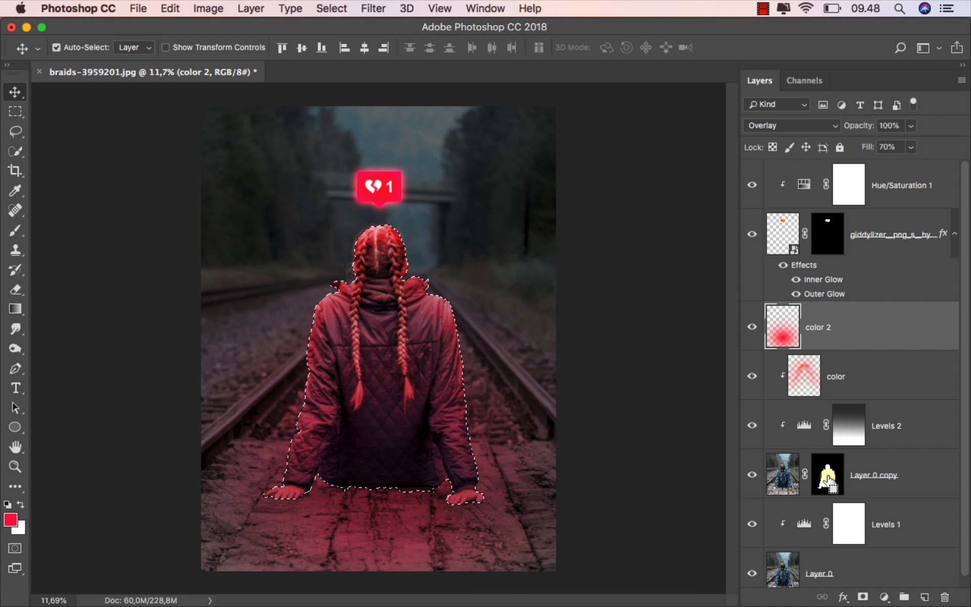
{"action": "left_click", "coordinate": [863, 596]}
{"action": "key", "text": "super+i"}
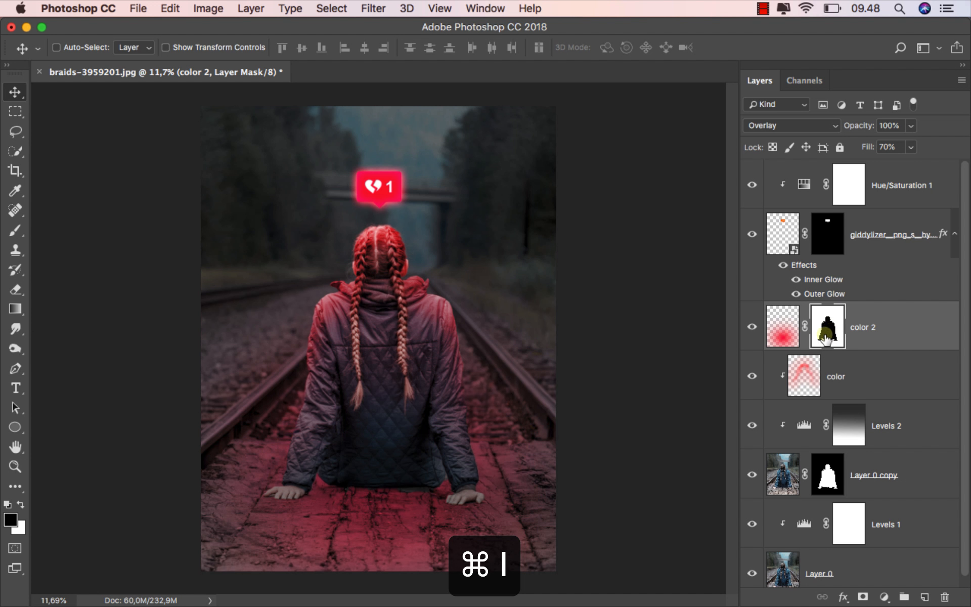
Step: Apply white-to-transparent linear gradients at 49% opacity upward on the "color 2" mask to partly reveal the glow on her lower body
{"action": "left_click_drag", "start_coordinate": [14, 308], "coordinate": [55, 309]}
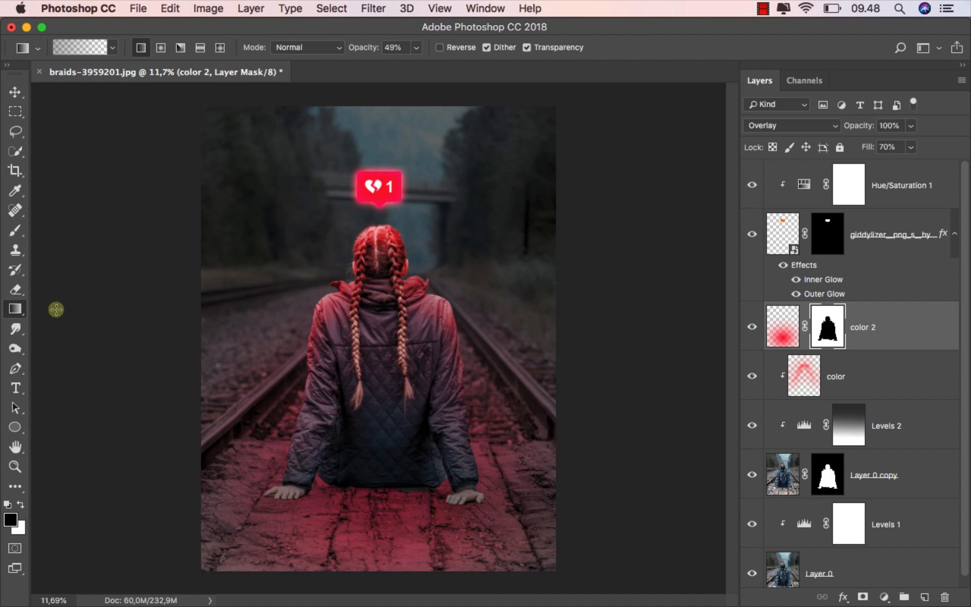
{"action": "left_click", "coordinate": [21, 505]}
{"action": "left_click_drag", "start_coordinate": [377, 552], "coordinate": [373, 340]}
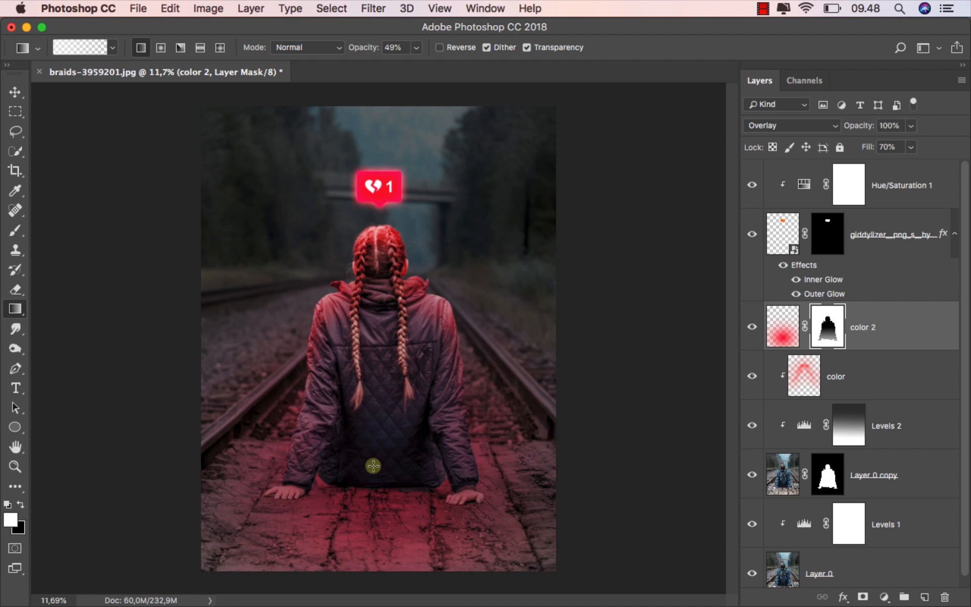
{"action": "left_click_drag", "start_coordinate": [378, 573], "coordinate": [375, 334]}
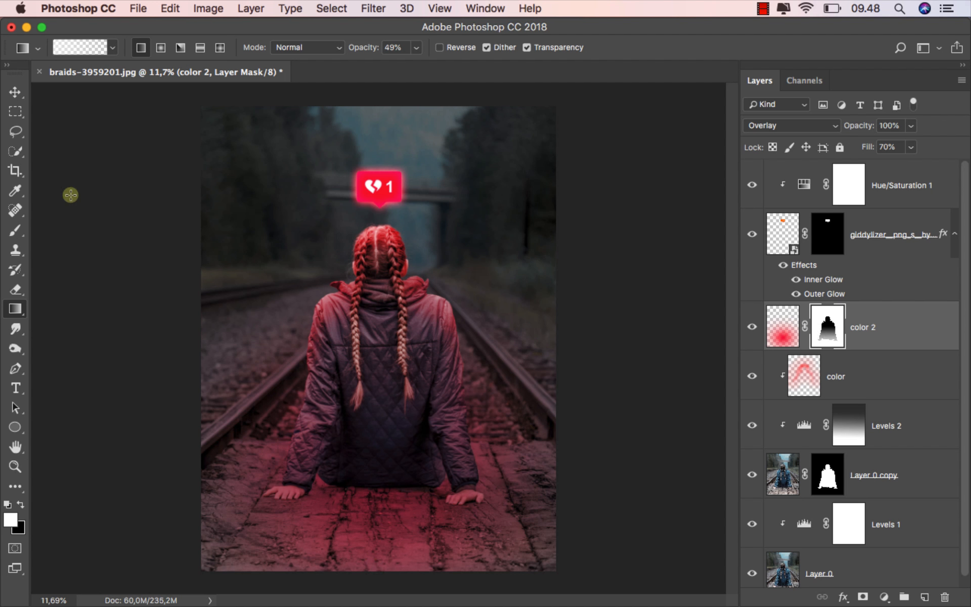
Step: Reduce the fill of the "color 2" layer to 40%
{"action": "left_click", "coordinate": [14, 92]}
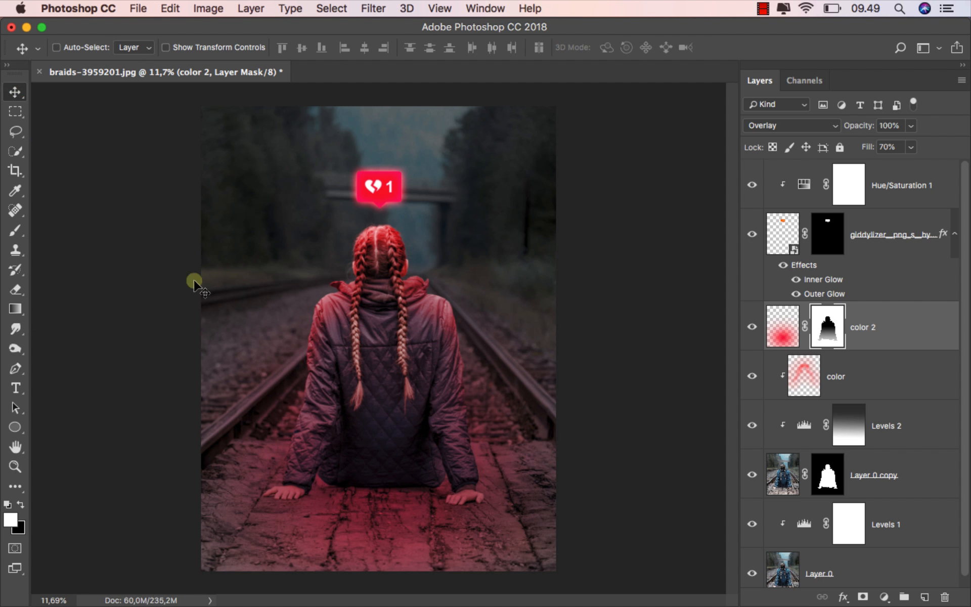
{"action": "left_click", "coordinate": [869, 326]}
{"action": "left_click", "coordinate": [911, 147]}
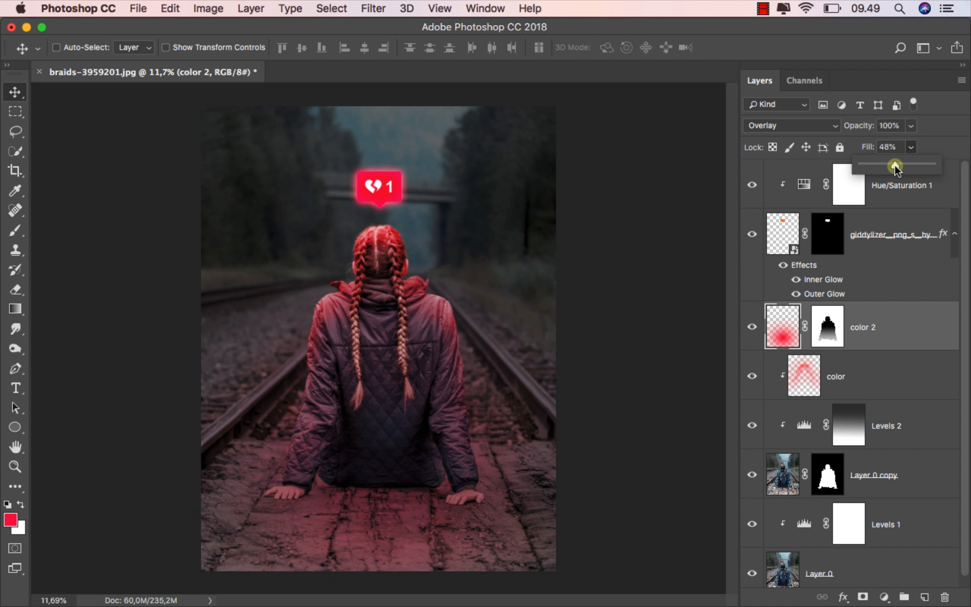
{"action": "left_click_drag", "start_coordinate": [889, 167], "coordinate": [892, 327]}
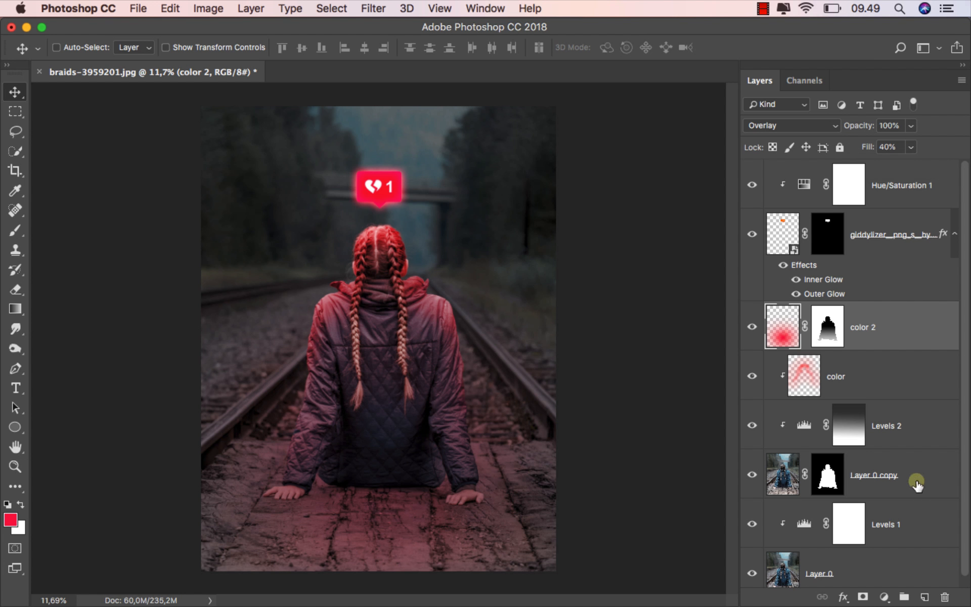
Step: Darken the background by setting the white output level of Levels 1 to 109
{"action": "left_click", "coordinate": [805, 524]}
{"action": "double_click", "coordinate": [805, 524]}
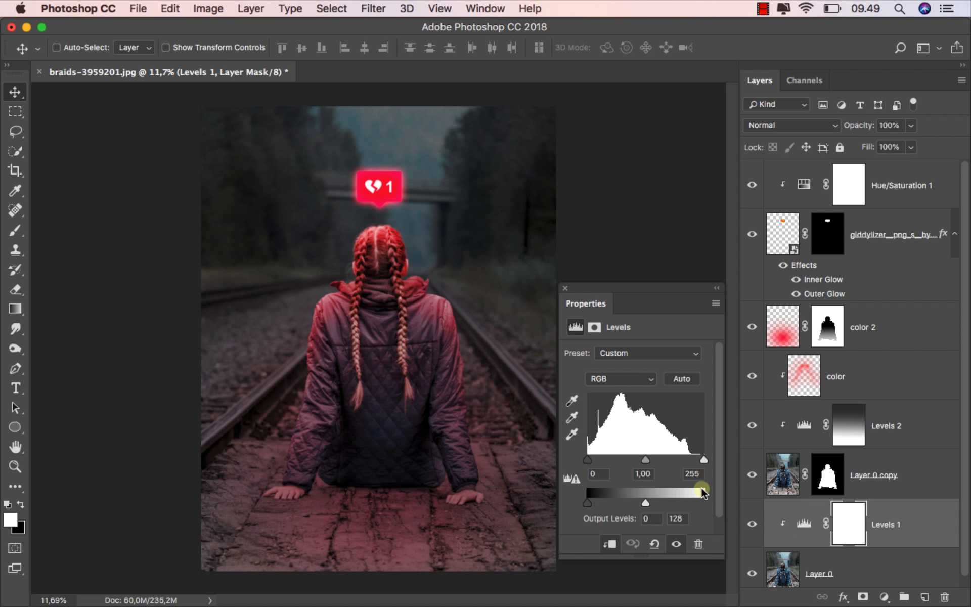
{"action": "left_click_drag", "start_coordinate": [703, 503], "coordinate": [637, 503]}
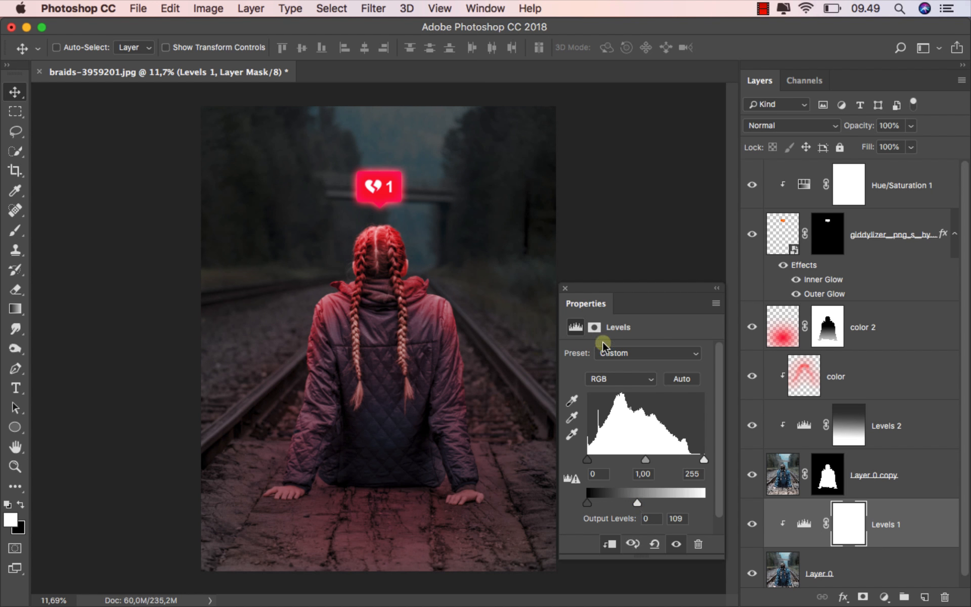
{"action": "left_click", "coordinate": [564, 287]}
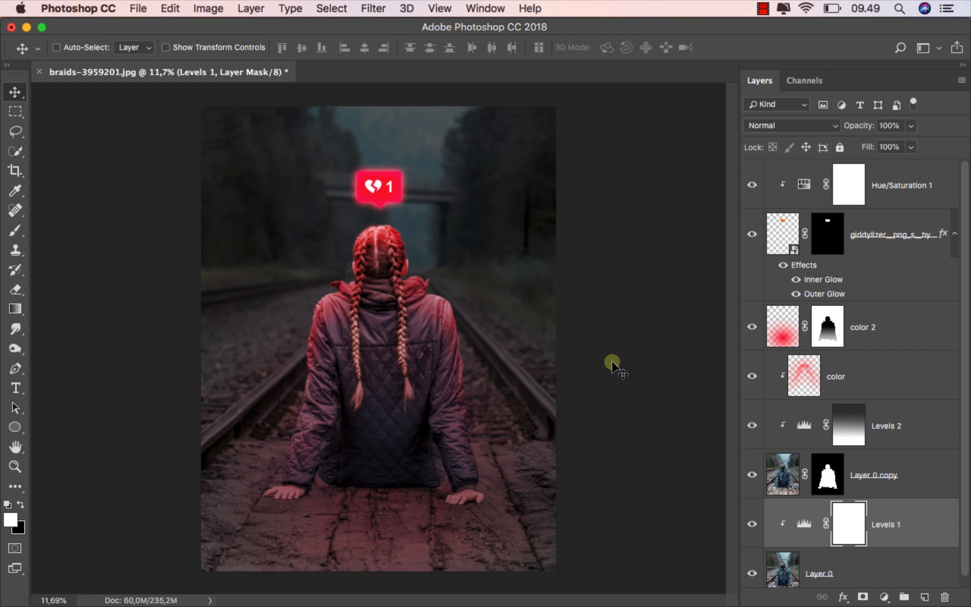
Step: Lower the white output level of Levels 2 to darken the woman's lower body
{"action": "double_click", "coordinate": [802, 424]}
{"action": "left_click_drag", "start_coordinate": [668, 504], "coordinate": [637, 503]}
{"action": "left_click", "coordinate": [565, 287]}
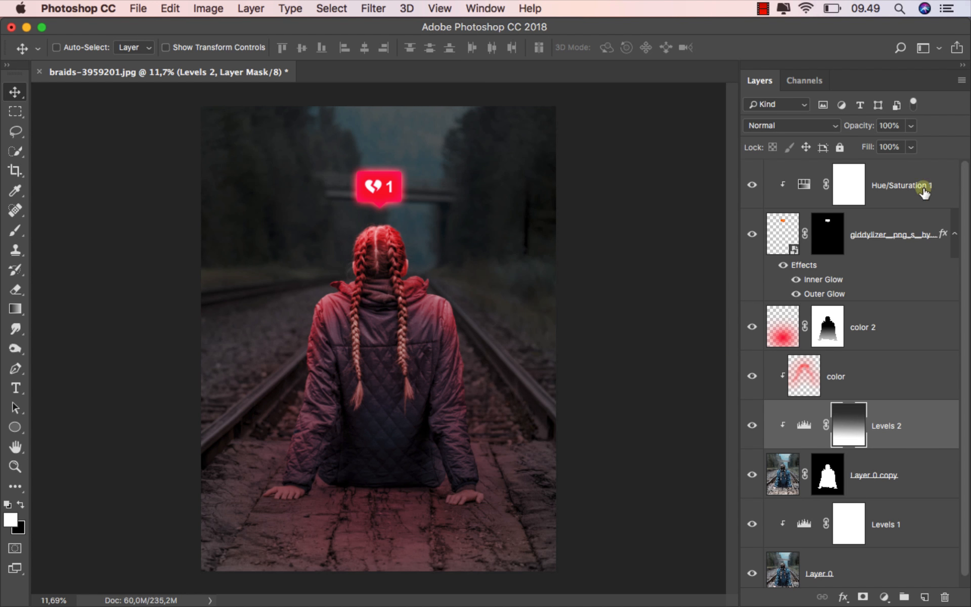
Step: Create a layer named "shadow" directly above the "color" layer
{"action": "left_click", "coordinate": [909, 185]}
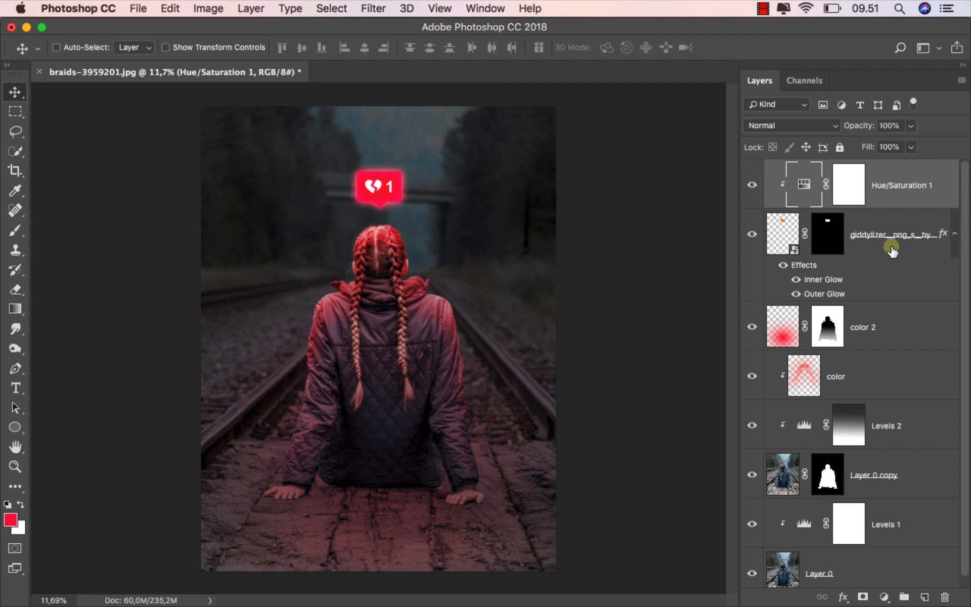
{"action": "left_click", "coordinate": [874, 365]}
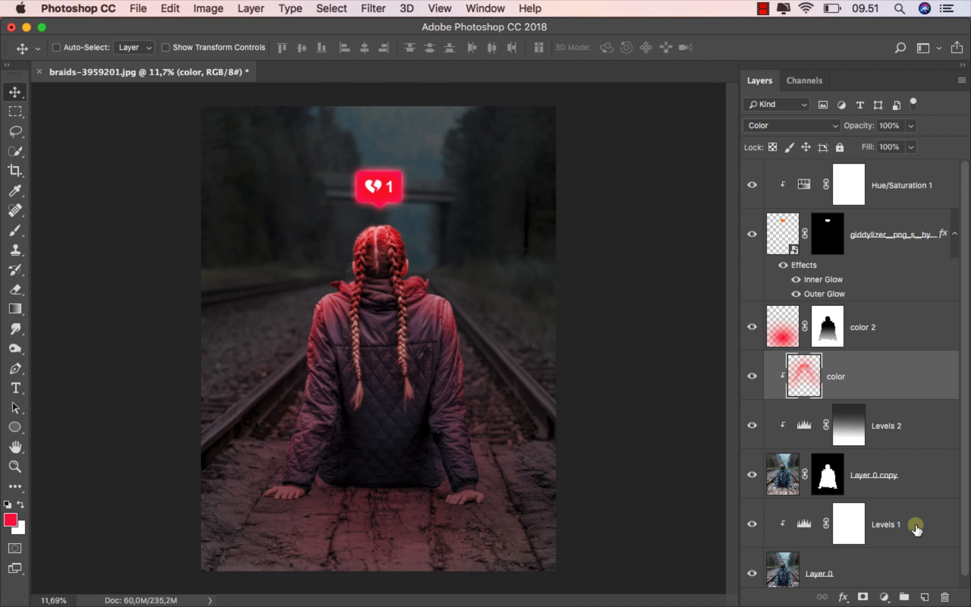
{"action": "left_click", "coordinate": [923, 596]}
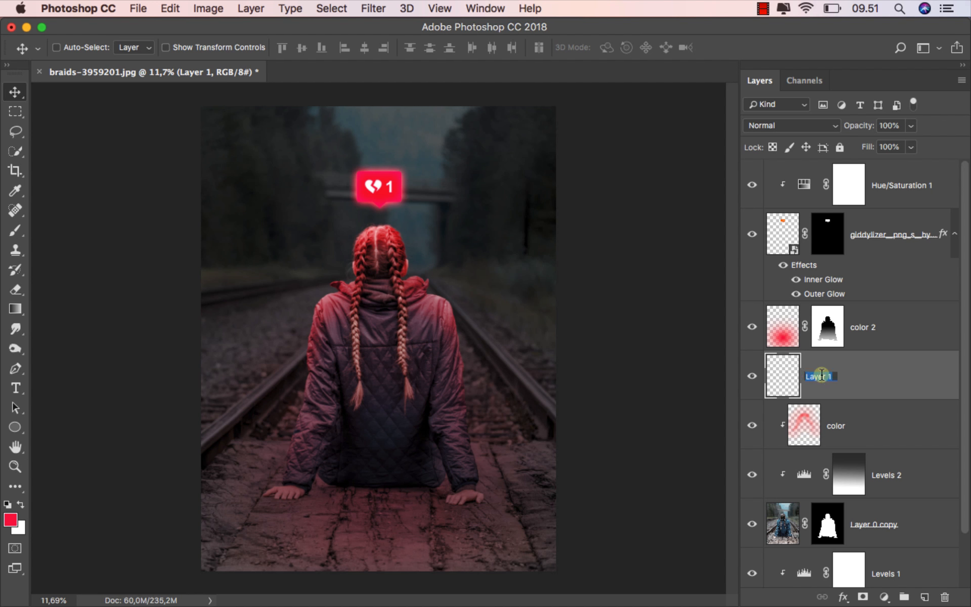
{"action": "type", "text": "shadow"}
{"action": "key", "text": "Return"}
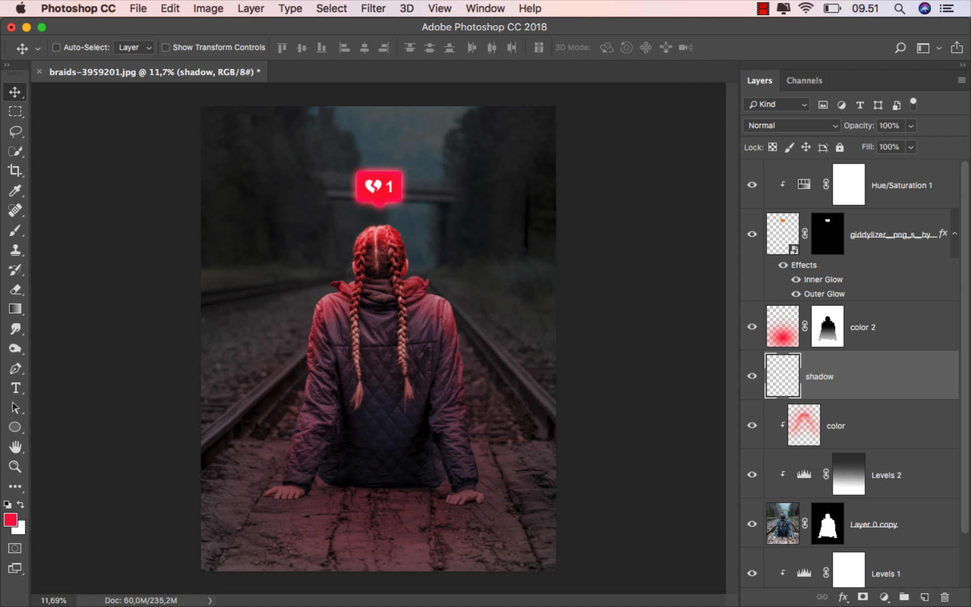
Step: Paint a faint black shadow beside the woman's left hand on the planks with a 132 px brush at 5% opacity
{"action": "left_click", "coordinate": [15, 230]}
{"action": "left_click", "coordinate": [56, 226]}
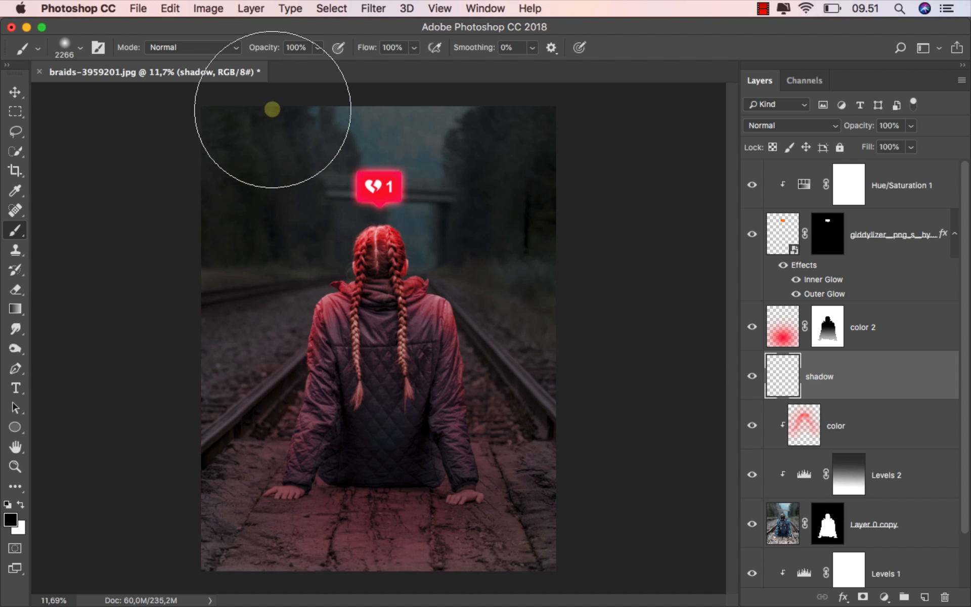
{"action": "left_click_drag", "start_coordinate": [317, 48], "coordinate": [251, 65]}
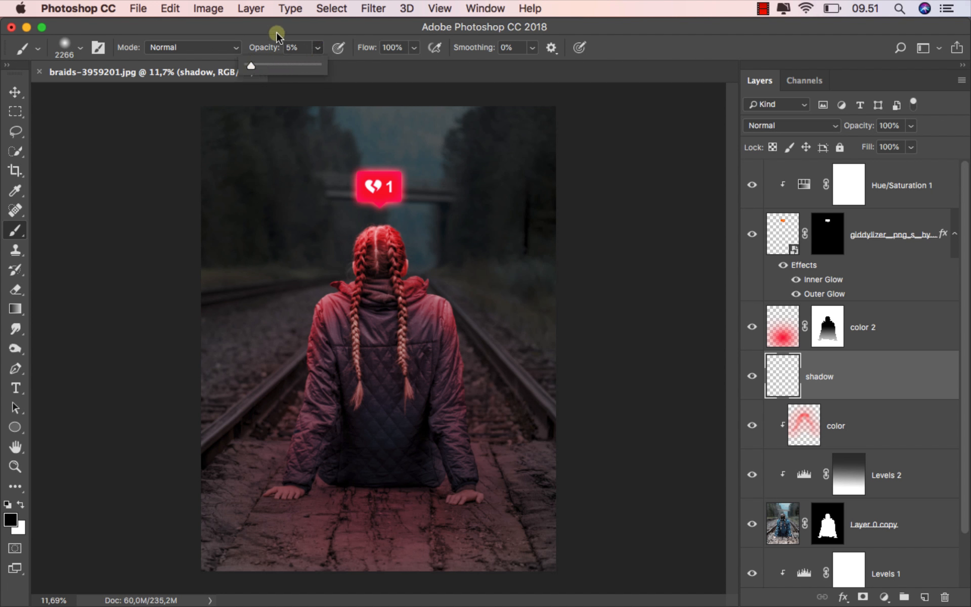
{"action": "left_click_drag", "start_coordinate": [375, 415], "coordinate": [273, 433]}
{"action": "scroll", "coordinate": [403, 531], "scroll_direction": "up", "scroll_amount": 5}
{"action": "mouse_move", "coordinate": [238, 466]}
{"action": "left_mouse_down"}
{"action": "mouse_move", "coordinate": [482, 467]}
{"action": "mouse_move", "coordinate": [415, 458]}
{"action": "mouse_move", "coordinate": [490, 460]}
{"action": "mouse_move", "coordinate": [227, 464]}
{"action": "mouse_move", "coordinate": [250, 446]}
{"action": "mouse_move", "coordinate": [227, 459]}
{"action": "left_mouse_up"}
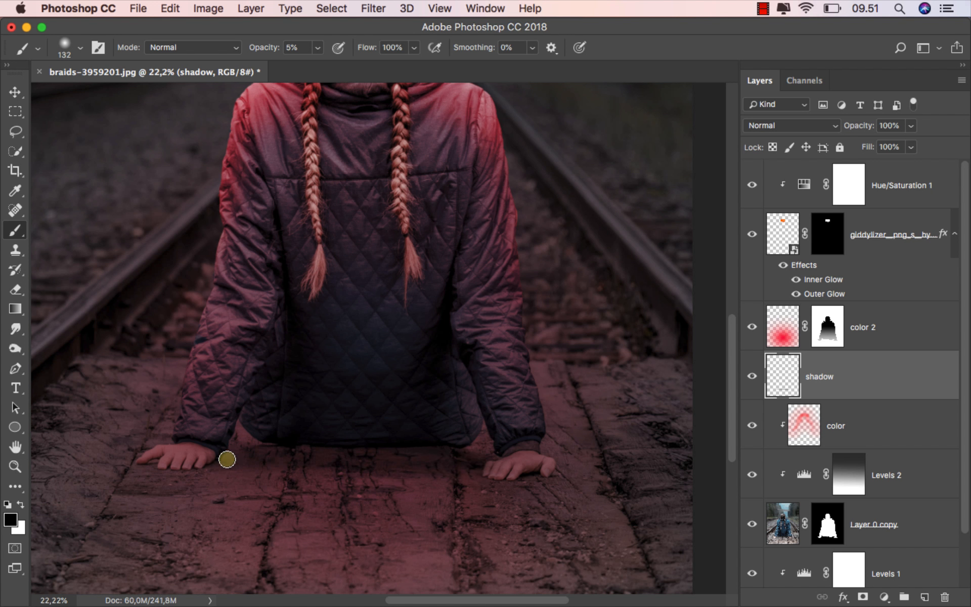